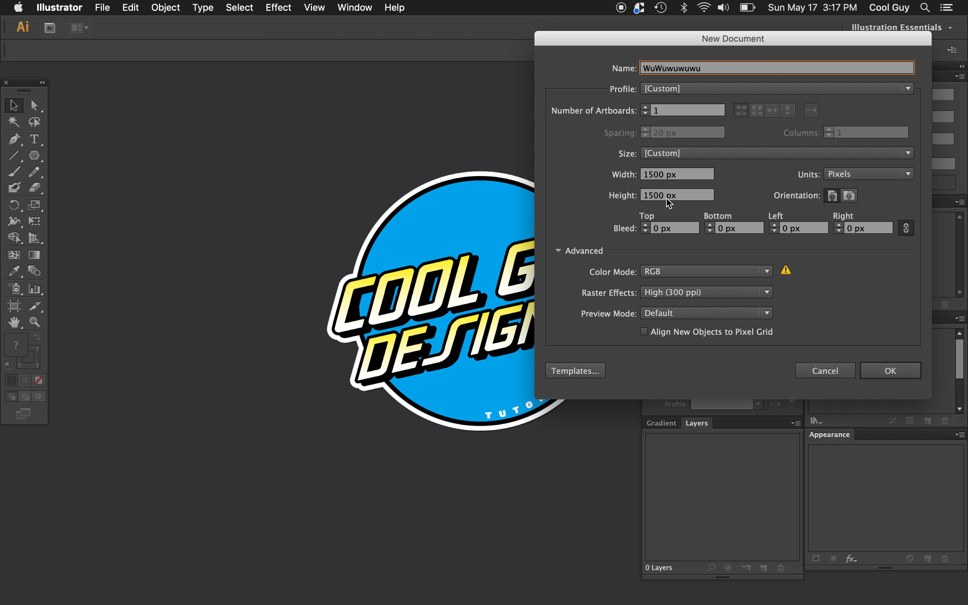
Create the 1500 × 1500 px RGB document WuWuwuwuwu with 300 ppi raster effects
{"action": "left_click", "coordinate": [889, 372]}
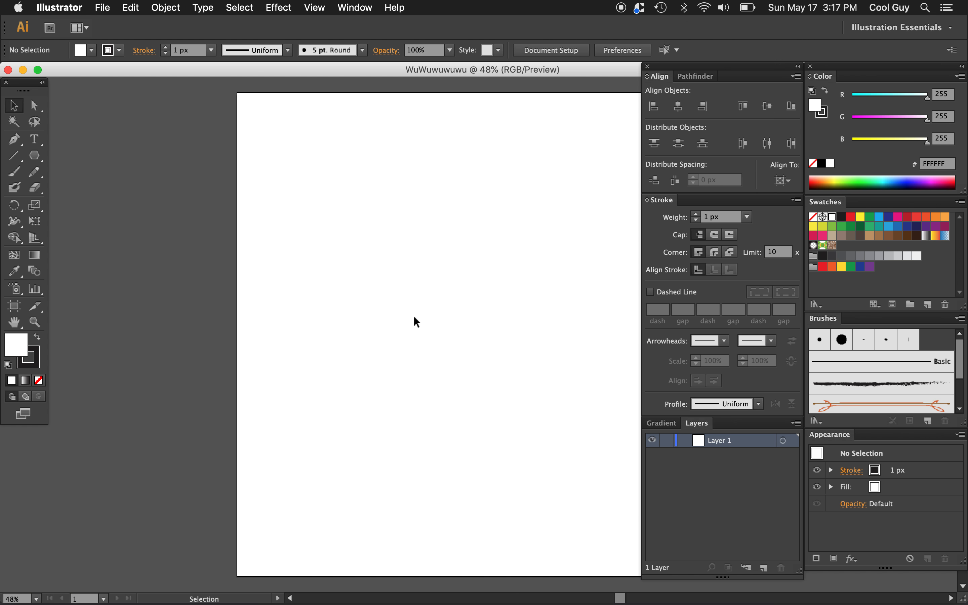
{"action": "scroll", "coordinate": [396, 320], "scroll_direction": "right", "scroll_amount": 3}
{"action": "key", "text": "z"}
{"action": "left_click", "coordinate": [397, 321], "text": "alt"}
{"action": "scroll", "coordinate": [397, 321], "scroll_direction": "right", "scroll_amount": 7}
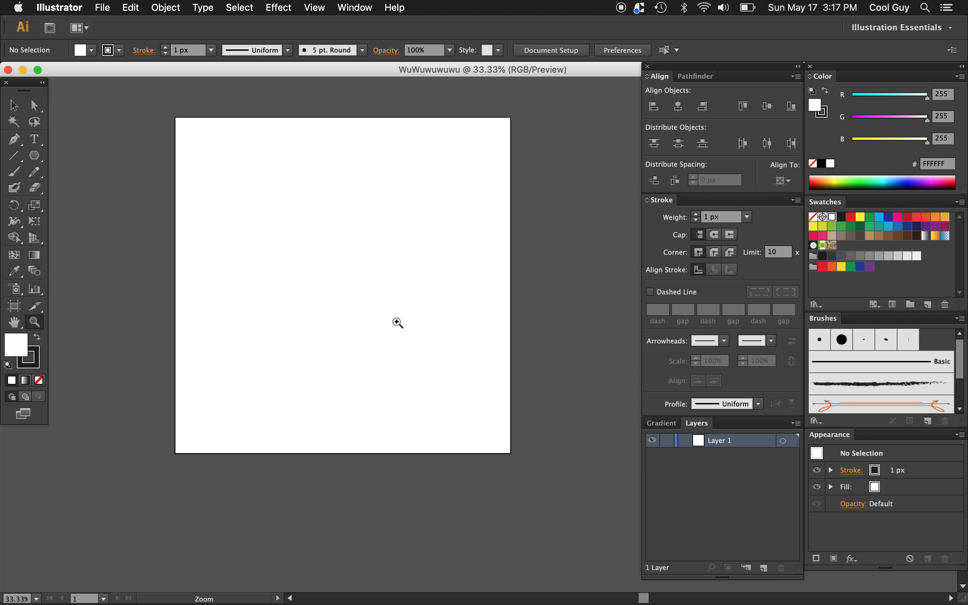
{"action": "scroll", "coordinate": [397, 322], "scroll_direction": "up", "scroll_amount": 1}
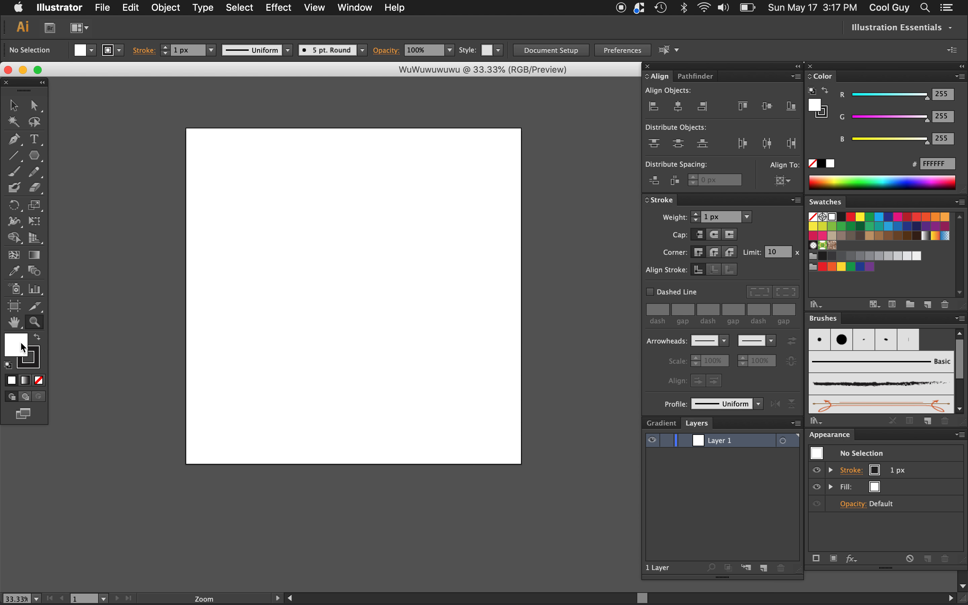
Set the drawing colors to a near-black fill (#231F20) with no stroke
{"action": "left_click", "coordinate": [38, 380]}
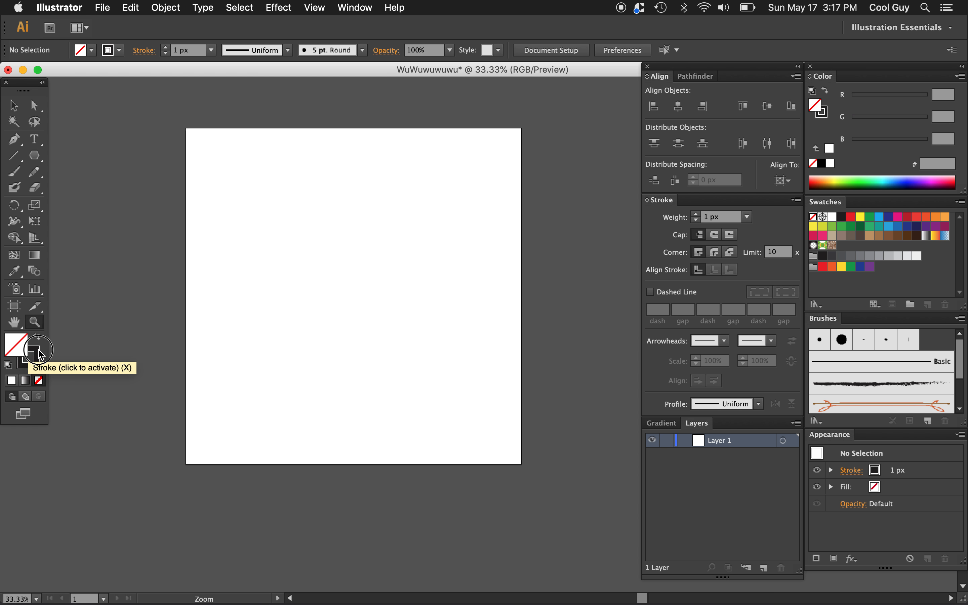
{"action": "left_click", "coordinate": [34, 362]}
{"action": "left_click", "coordinate": [39, 339]}
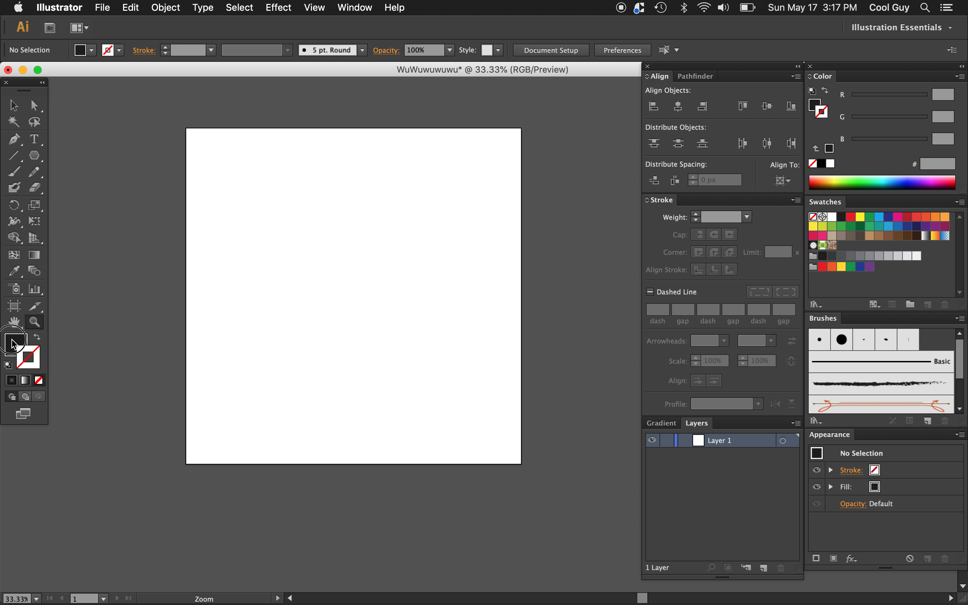
{"action": "left_click", "coordinate": [17, 345]}
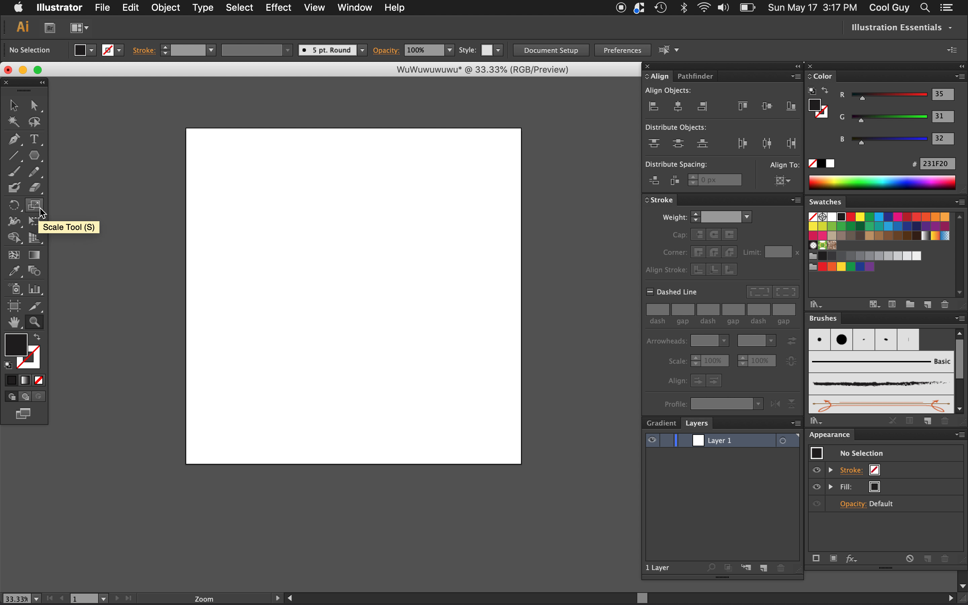
Draw a near-black circle about three quarters of the artboard's width around the middle of the artboard with the Ellipse tool
{"action": "left_click", "coordinate": [37, 155]}
{"action": "left_click_drag", "start_coordinate": [39, 158], "coordinate": [95, 188]}
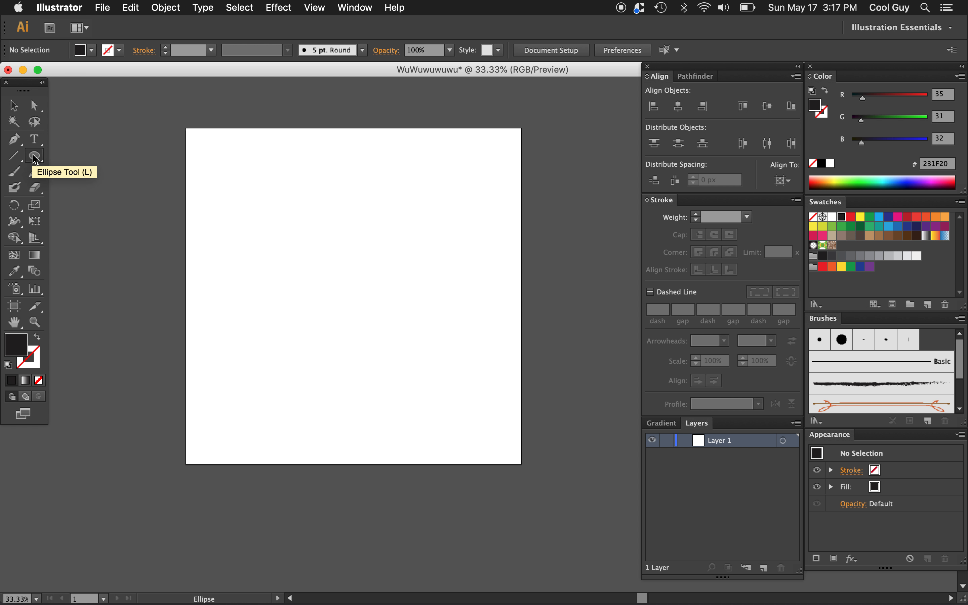
{"action": "left_click_drag", "start_coordinate": [248, 176], "coordinate": [478, 394]}
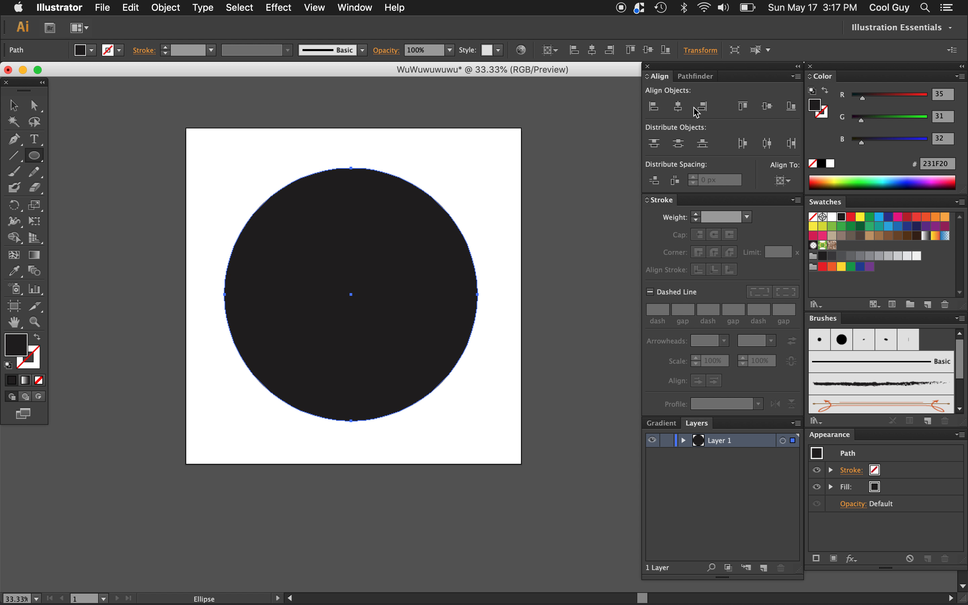
Center the circle horizontally and vertically on the artboard, using Align to Artboard, and deselect it
{"action": "left_click", "coordinate": [783, 180]}
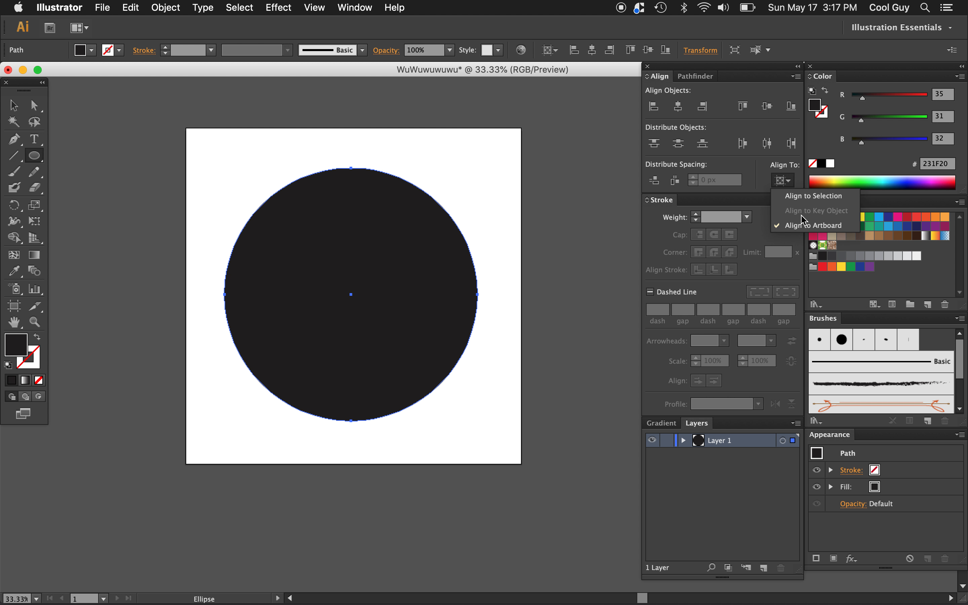
{"action": "left_click", "coordinate": [679, 105]}
{"action": "left_click", "coordinate": [680, 106]}
{"action": "left_click", "coordinate": [772, 109]}
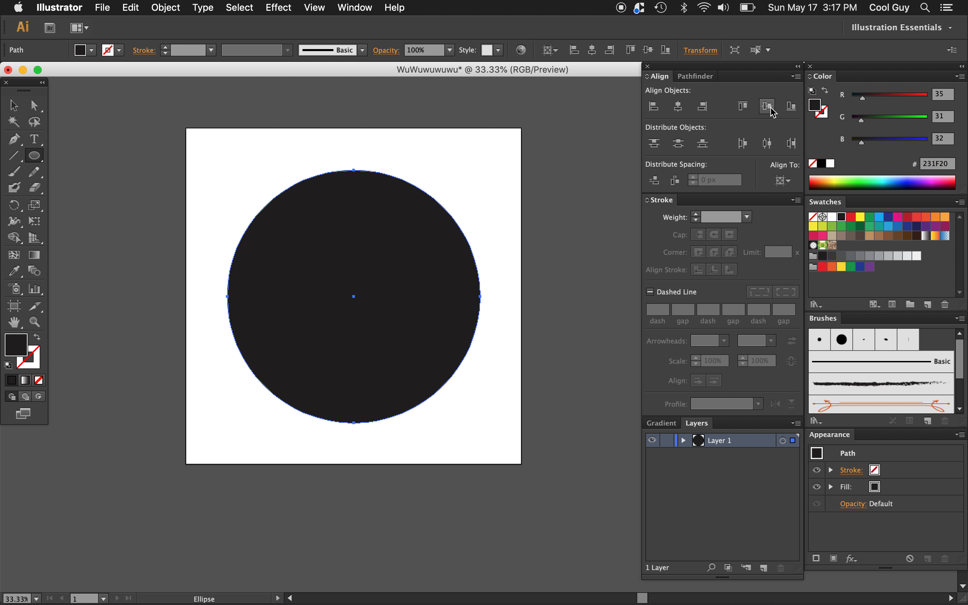
{"action": "key", "text": "v"}
{"action": "left_click", "coordinate": [505, 193]}
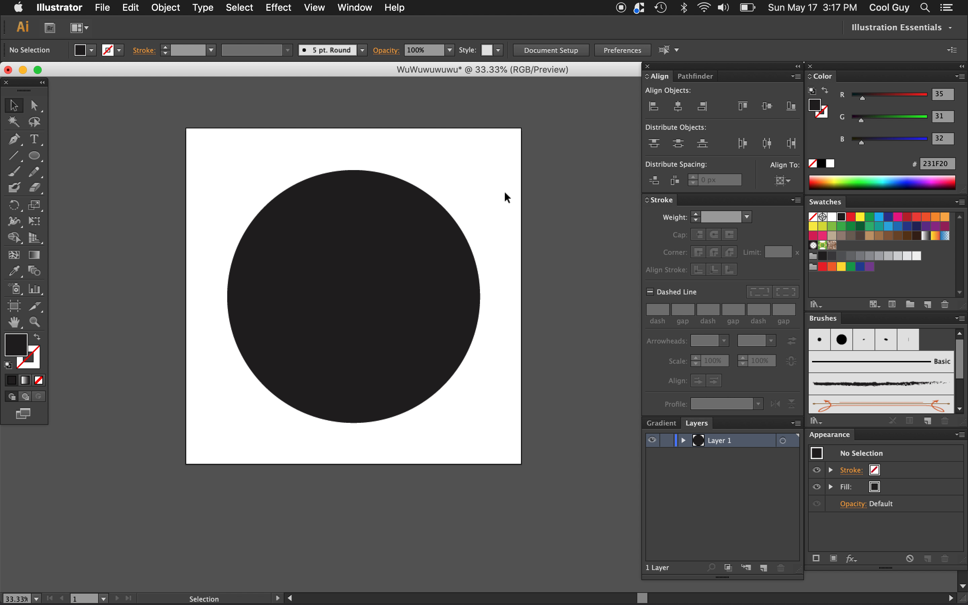
Set the fill to white and draw an upright three-sided polygon off the artboard, near its upper-left corner
{"action": "left_click", "coordinate": [833, 218]}
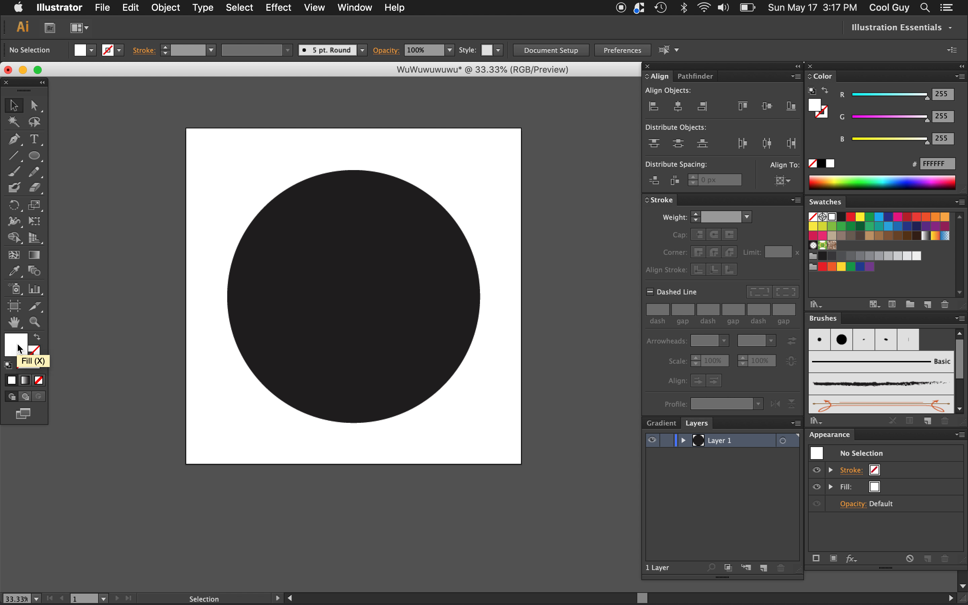
{"action": "left_click", "coordinate": [37, 157]}
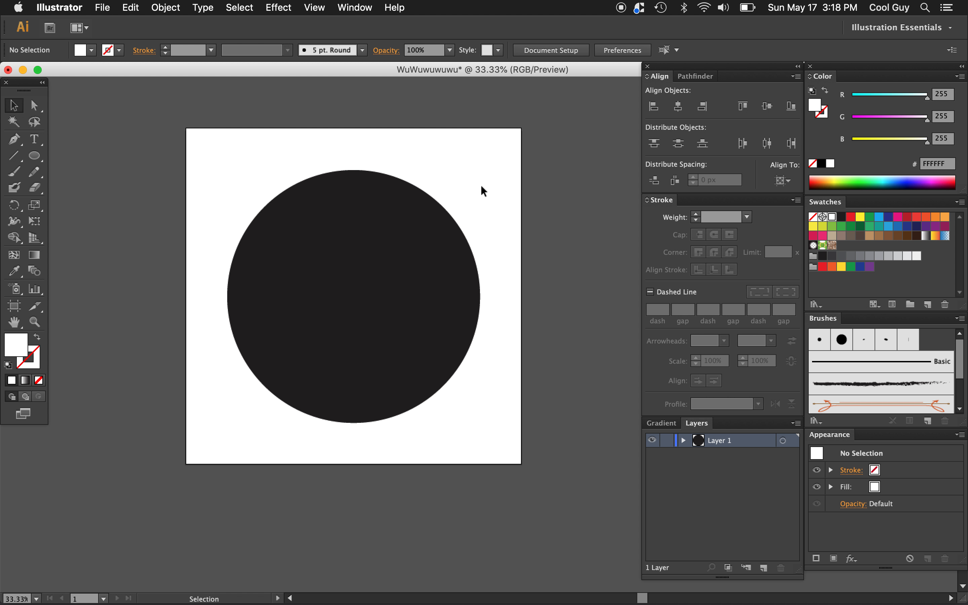
{"action": "left_click_drag", "start_coordinate": [35, 155], "coordinate": [164, 203]}
{"action": "key", "text": "Up"}
{"action": "key", "text": "Up"}
{"action": "key", "text": "Up"}
{"action": "key", "text": "Up"}
{"action": "key", "text": "Up"}
{"action": "key", "text": "Up"}
{"action": "key", "text": "Down"}
{"action": "key", "text": "Down"}
{"action": "key", "text": "Down"}
{"action": "key", "text": "Down"}
{"action": "key", "text": "Down"}
{"action": "key", "text": "Down"}
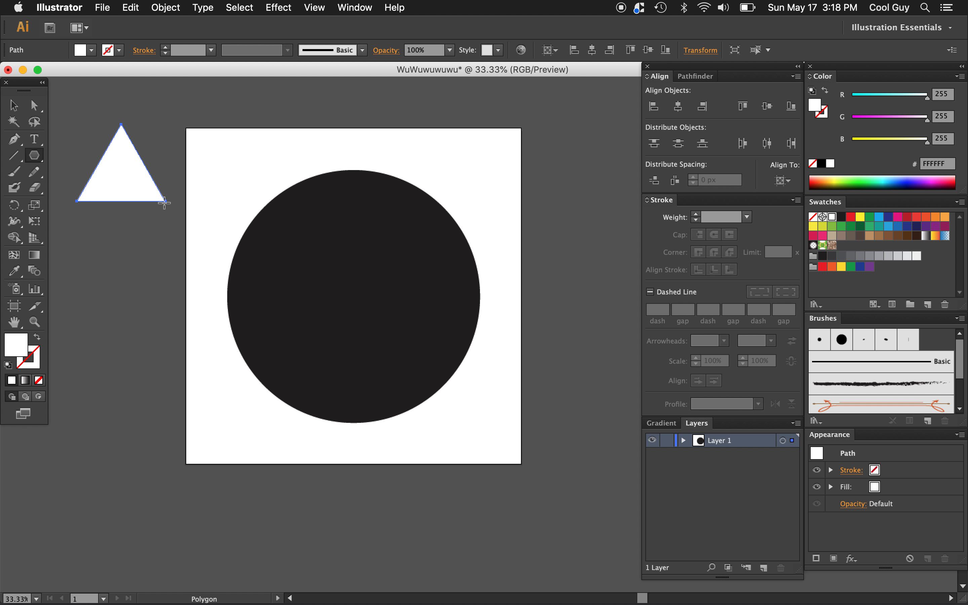
Rotate the white triangle 180° and place it point-down over the center of the circle's upper edge
{"action": "key", "text": "v"}
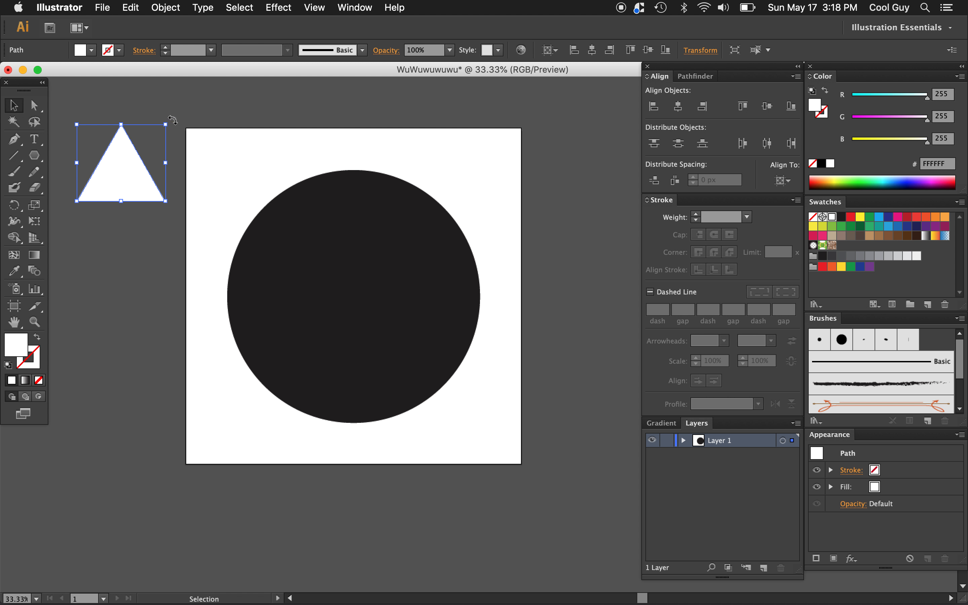
{"action": "left_click_drag", "start_coordinate": [173, 120], "coordinate": [79, 200]}
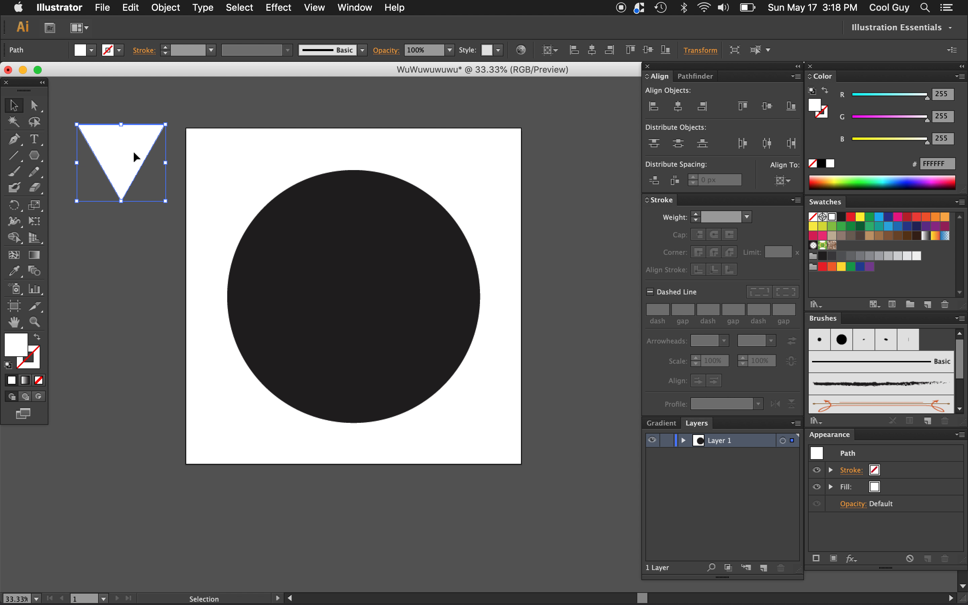
{"action": "left_click_drag", "start_coordinate": [127, 160], "coordinate": [357, 197]}
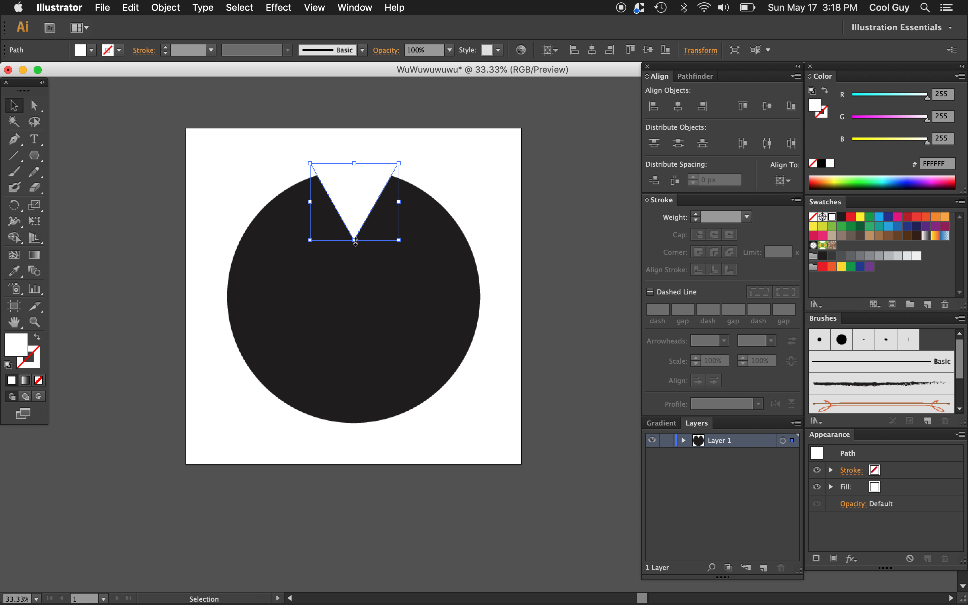
Flatten and widen the inverted white triangle until it spans about the artboard's full width
{"action": "mouse_move", "coordinate": [354, 240]}
{"action": "left_mouse_down"}
{"action": "mouse_move", "coordinate": [354, 183]}
{"action": "mouse_move", "coordinate": [356, 239]}
{"action": "left_mouse_up"}
{"action": "left_click_drag", "start_coordinate": [355, 165], "coordinate": [357, 216]}
{"action": "left_click", "coordinate": [459, 154]}
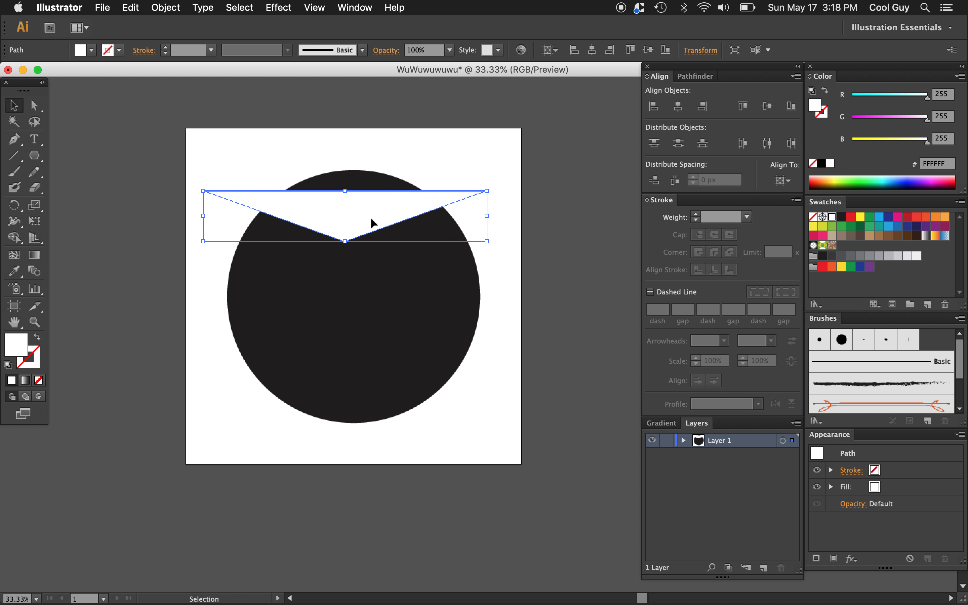
{"action": "left_click_drag", "start_coordinate": [345, 191], "coordinate": [347, 184]}
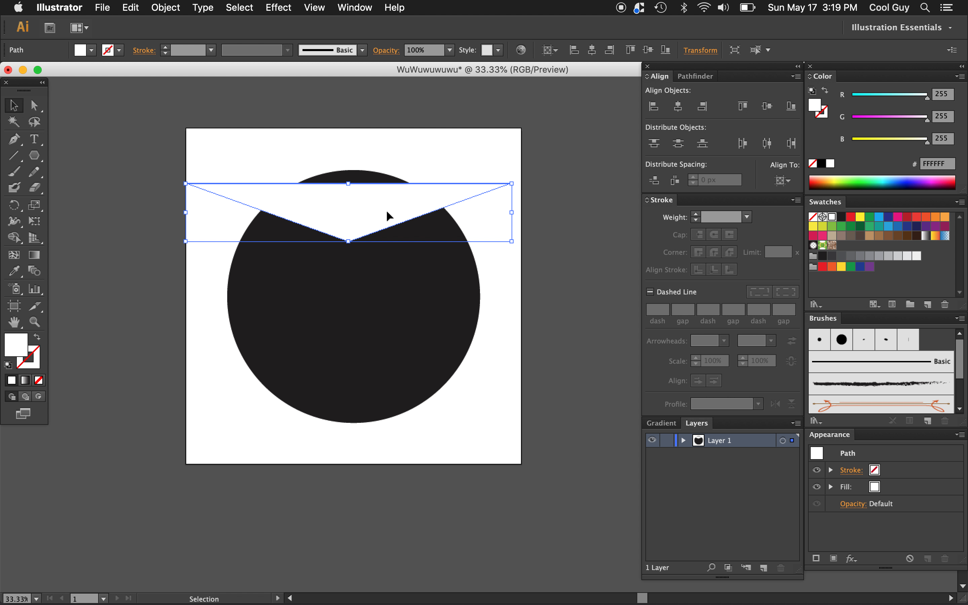
Move the flattened triangle slightly down and left so it cuts a shallow V into the circle's upper part
{"action": "left_click_drag", "start_coordinate": [351, 218], "coordinate": [351, 230]}
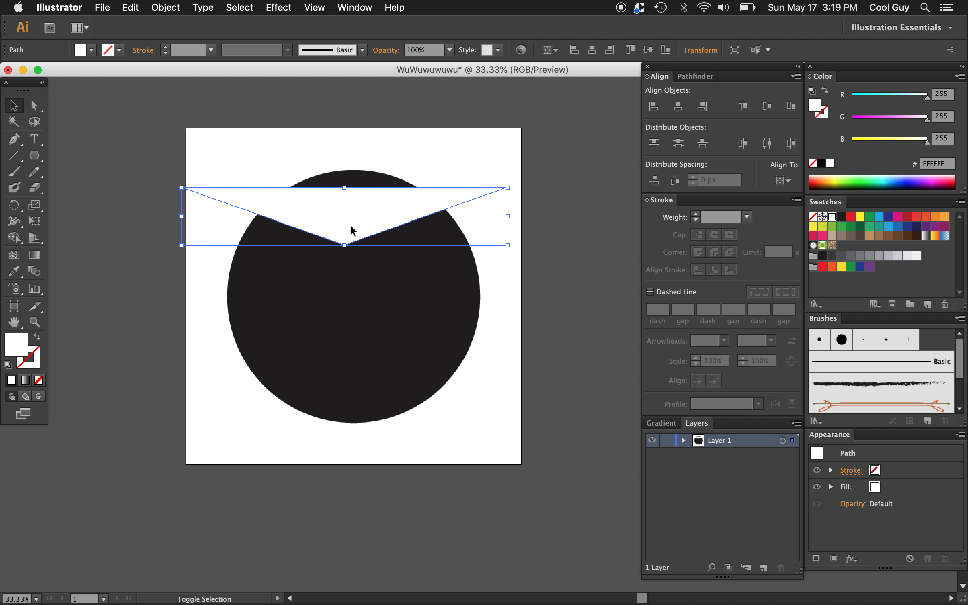
{"action": "key", "text": "Down"}
{"action": "key", "text": "Down"}
{"action": "key", "text": "Left"}
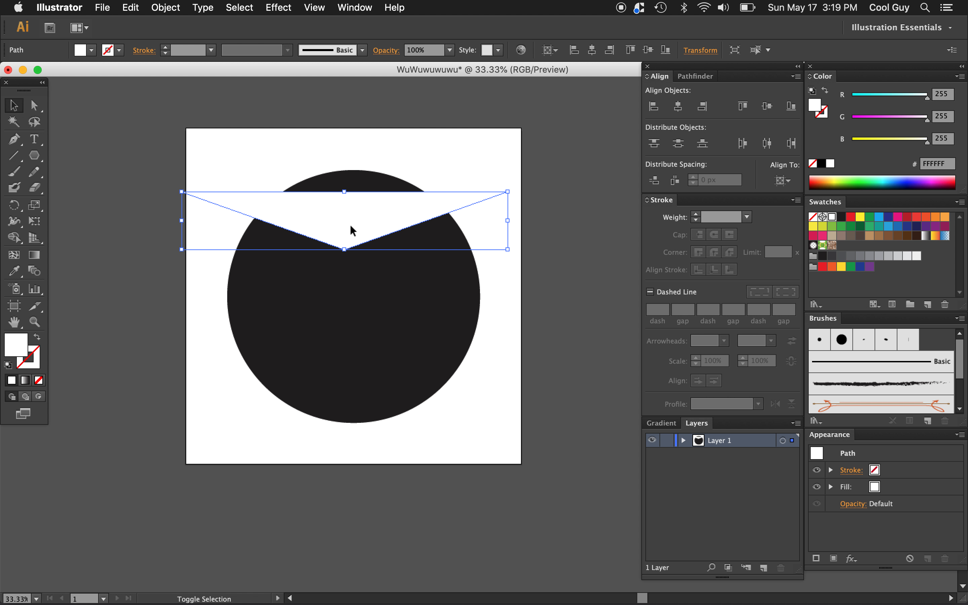
{"action": "key", "text": "Right"}
{"action": "key", "text": "Left"}
{"action": "key", "text": "Left"}
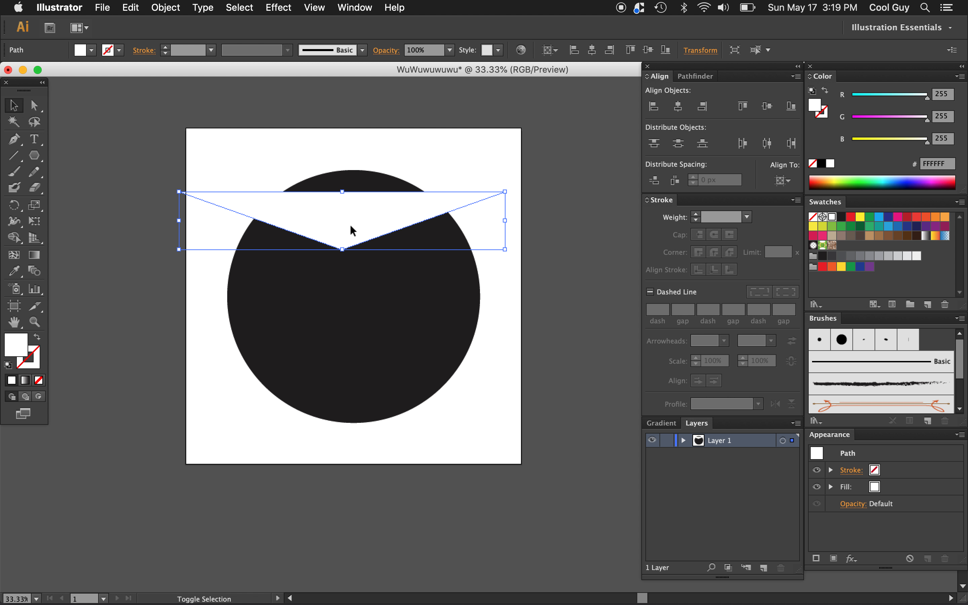
{"action": "key", "text": "Left"}
{"action": "key", "text": "Right"}
{"action": "key", "text": "Right"}
{"action": "key", "text": "Left"}
{"action": "key", "text": "Down"}
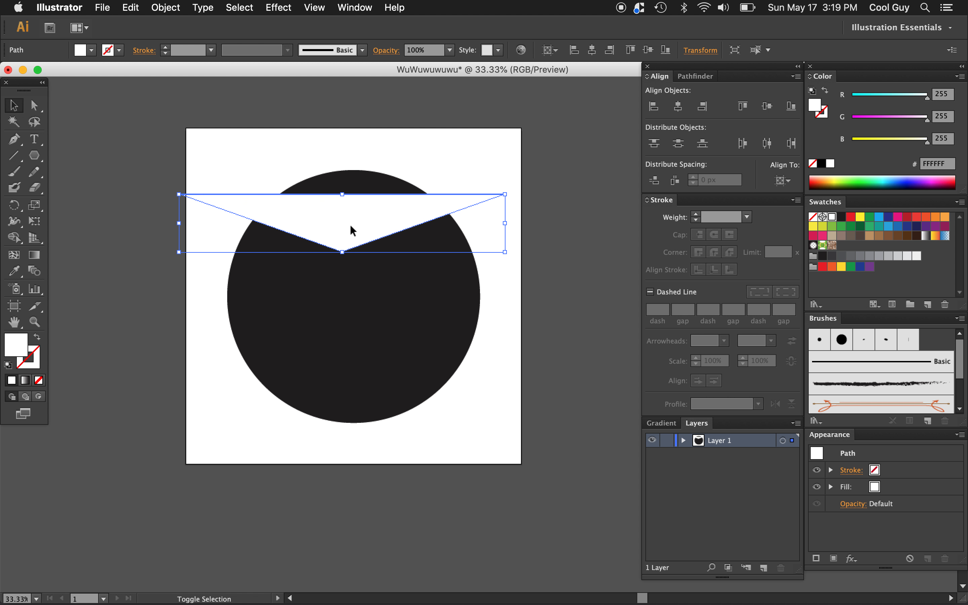
{"action": "key", "text": "Up"}
{"action": "key", "text": "Down"}
{"action": "key", "text": "Up"}
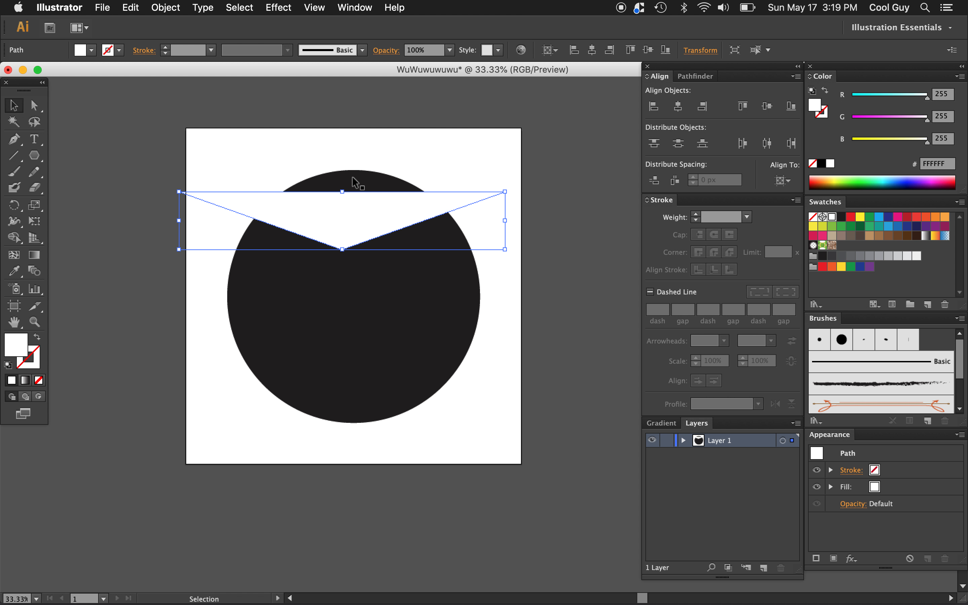
Draw a white rectangle over the remaining top of the circle and unite it with the white triangle using Pathfinder
{"action": "key", "text": "m"}
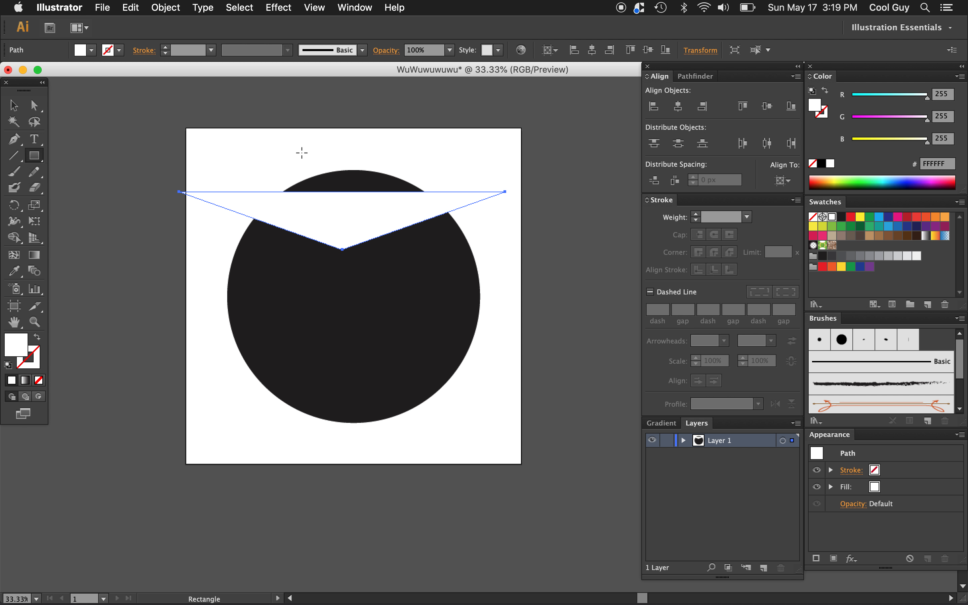
{"action": "left_click_drag", "start_coordinate": [255, 147], "coordinate": [436, 200]}
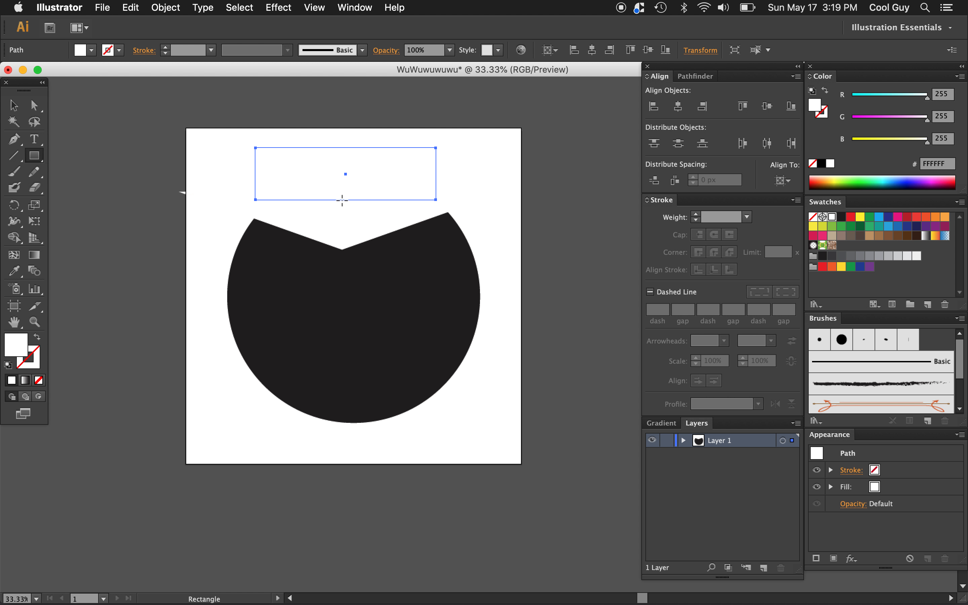
{"action": "key", "text": "v"}
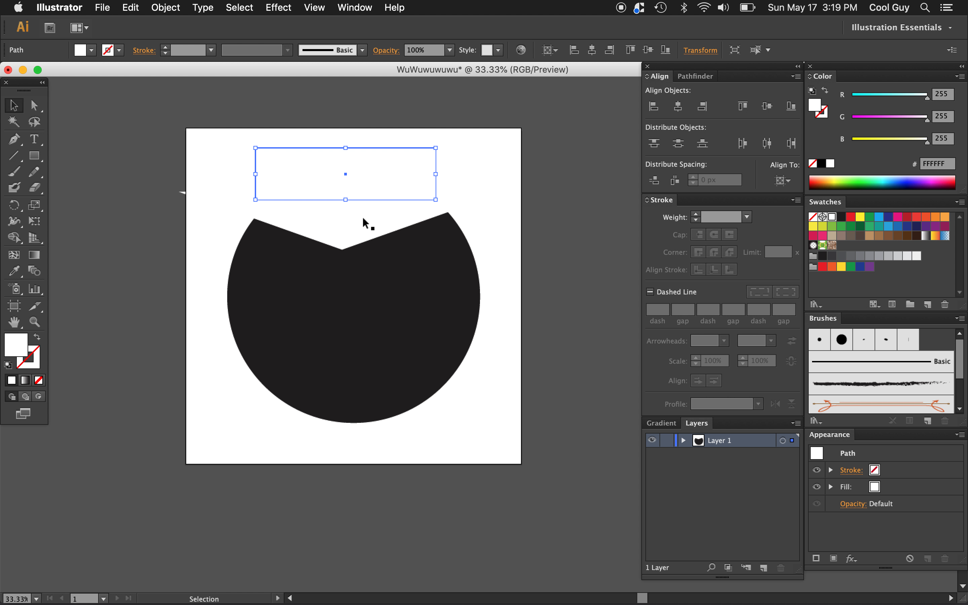
{"action": "left_click", "coordinate": [364, 219], "text": "shift"}
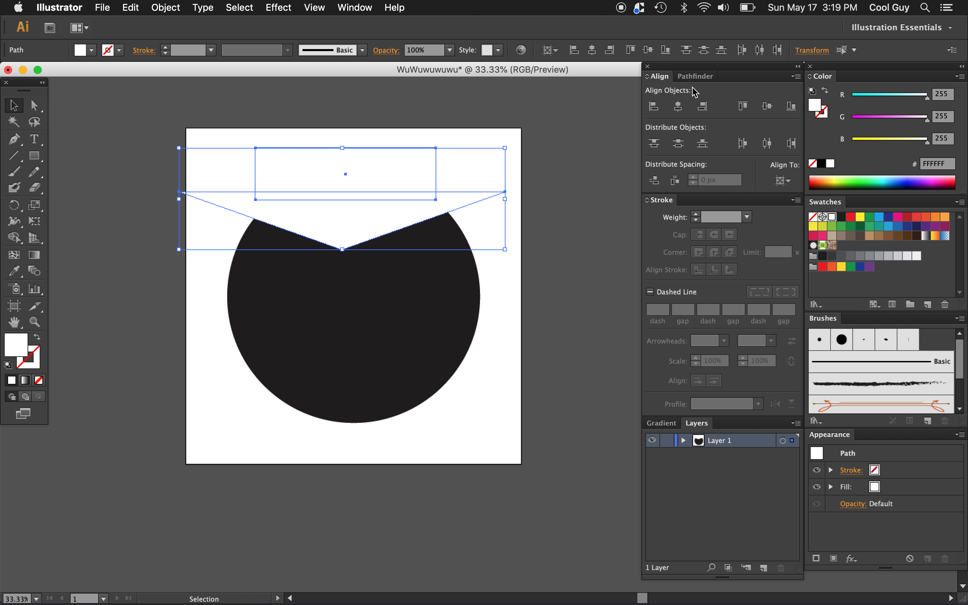
{"action": "left_click", "coordinate": [699, 77]}
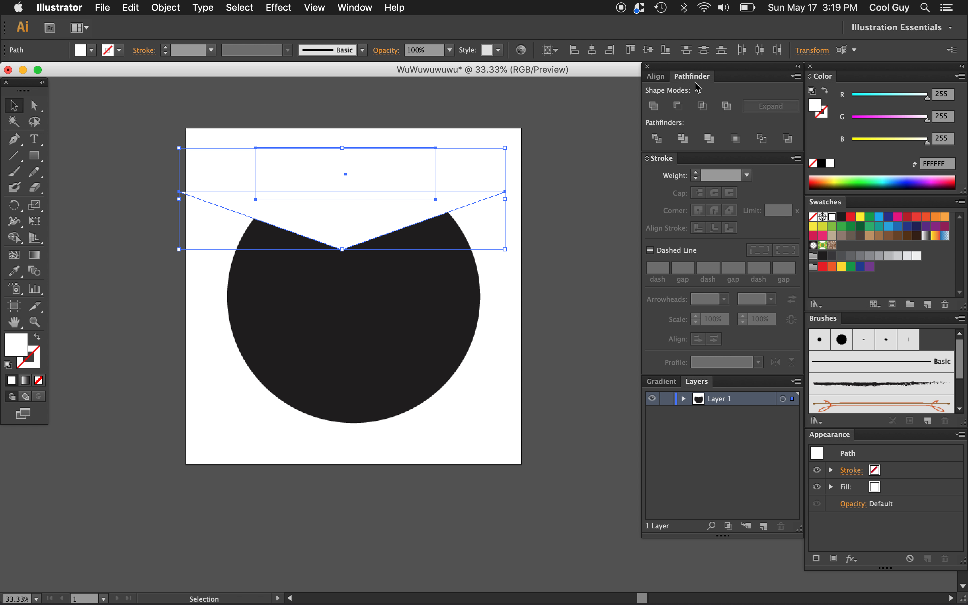
{"action": "left_click", "coordinate": [655, 107]}
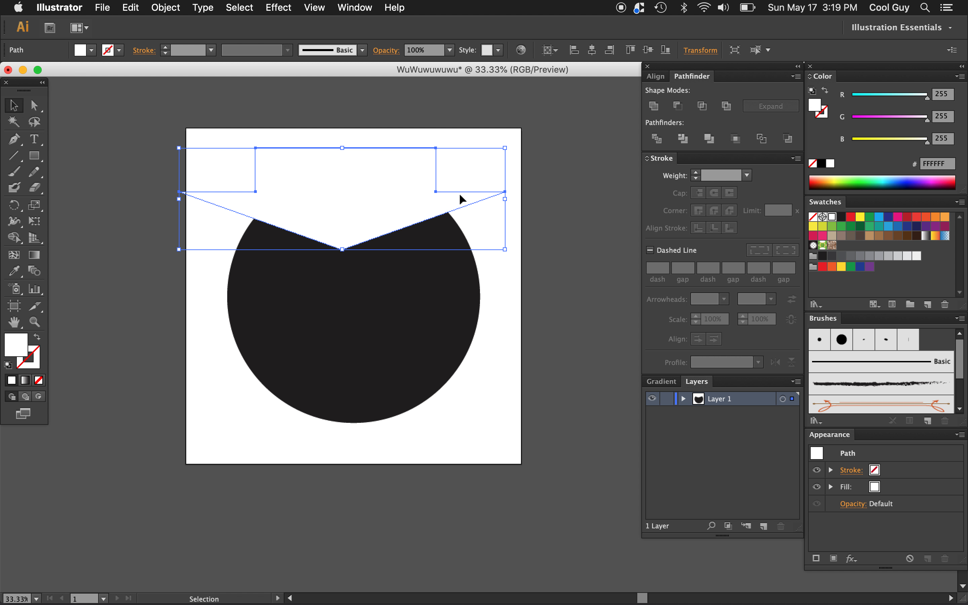
{"action": "left_click", "coordinate": [565, 305]}
{"action": "left_click_drag", "start_coordinate": [402, 221], "coordinate": [198, 229]}
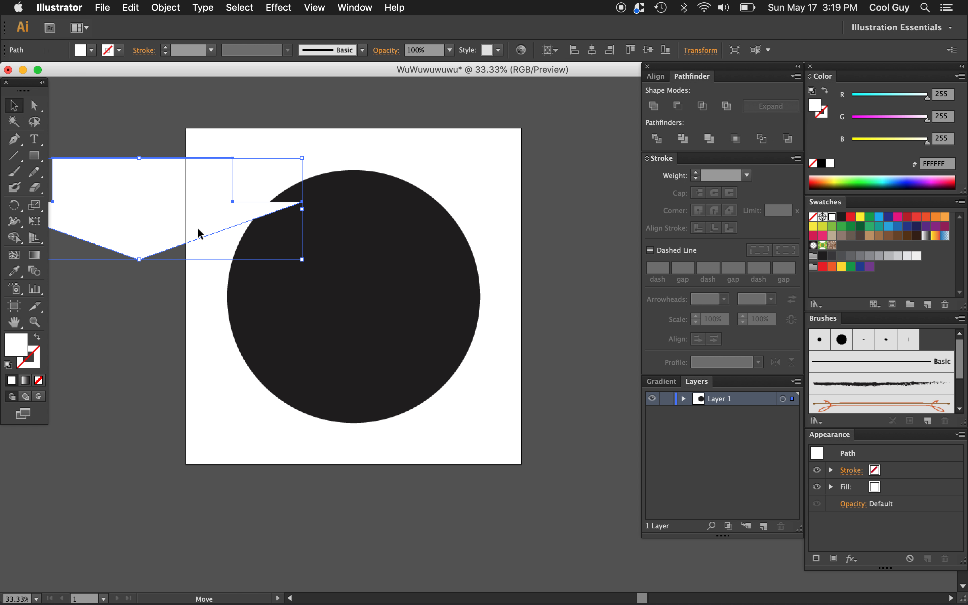
{"action": "key", "text": "super+z"}
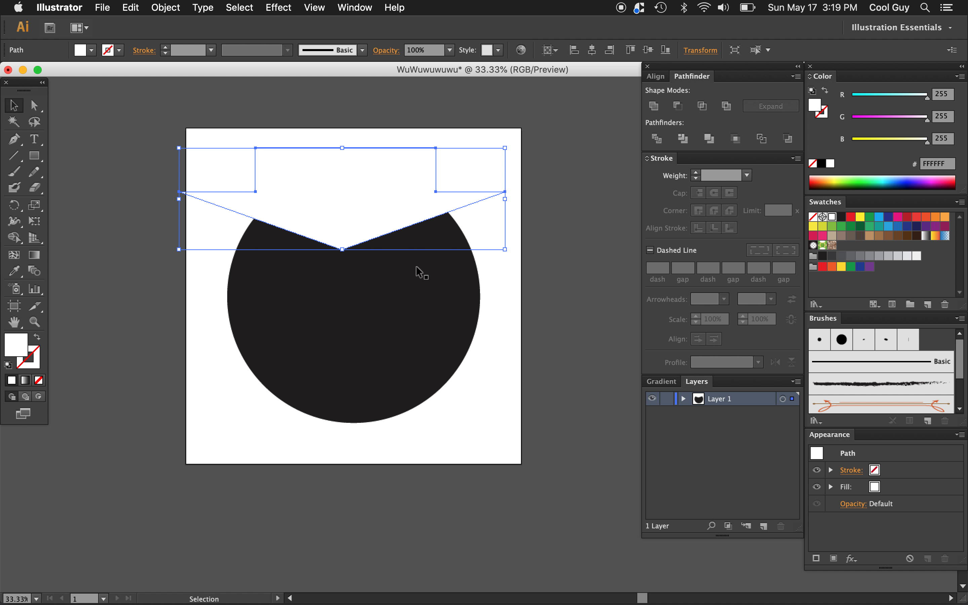
Subtract the united white shape from the near-black circle using Pathfinder's Minus Front
{"action": "left_click", "coordinate": [411, 296]}
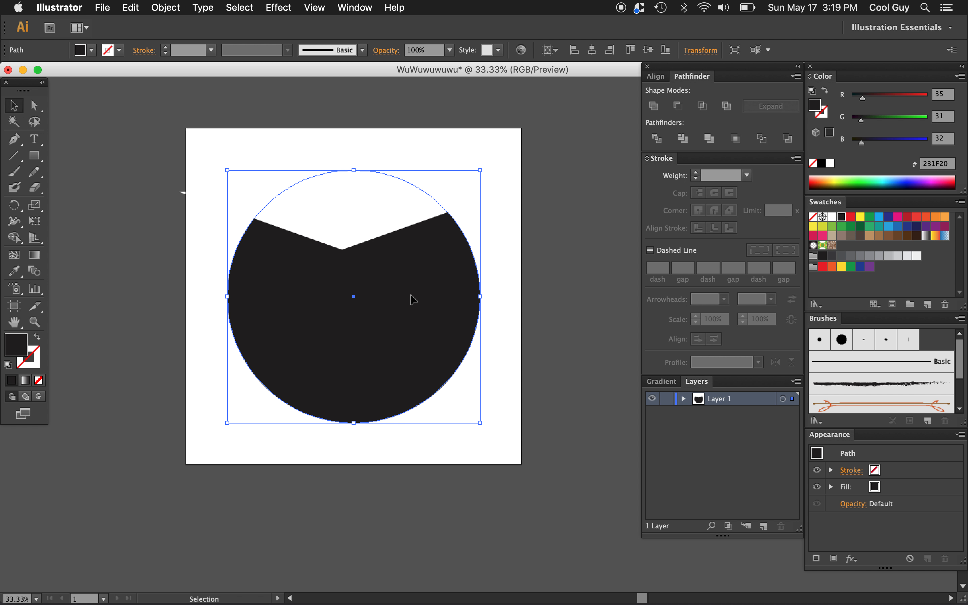
{"action": "left_click", "coordinate": [383, 212]}
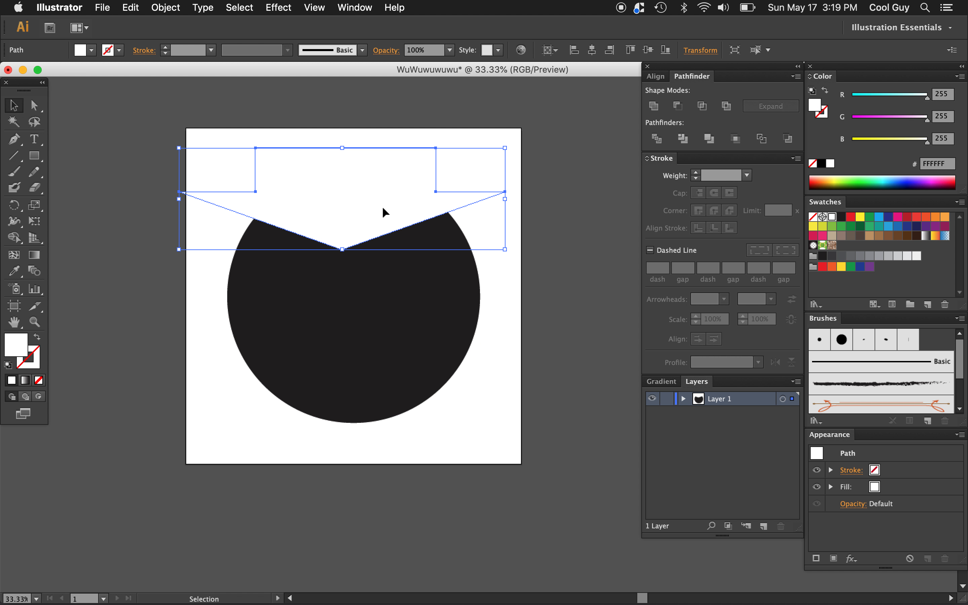
{"action": "left_click", "coordinate": [431, 340], "text": "shift"}
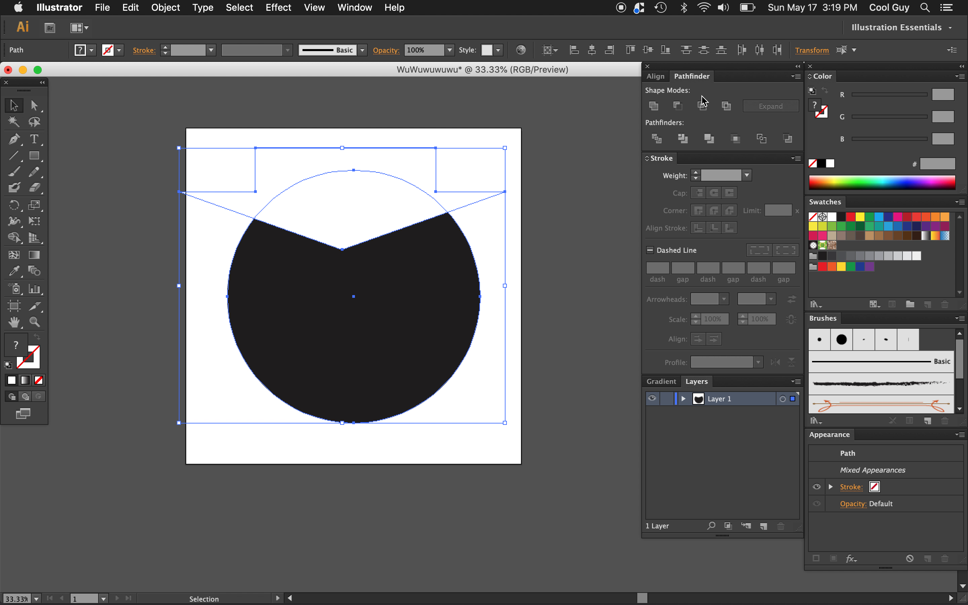
{"action": "left_click", "coordinate": [679, 107]}
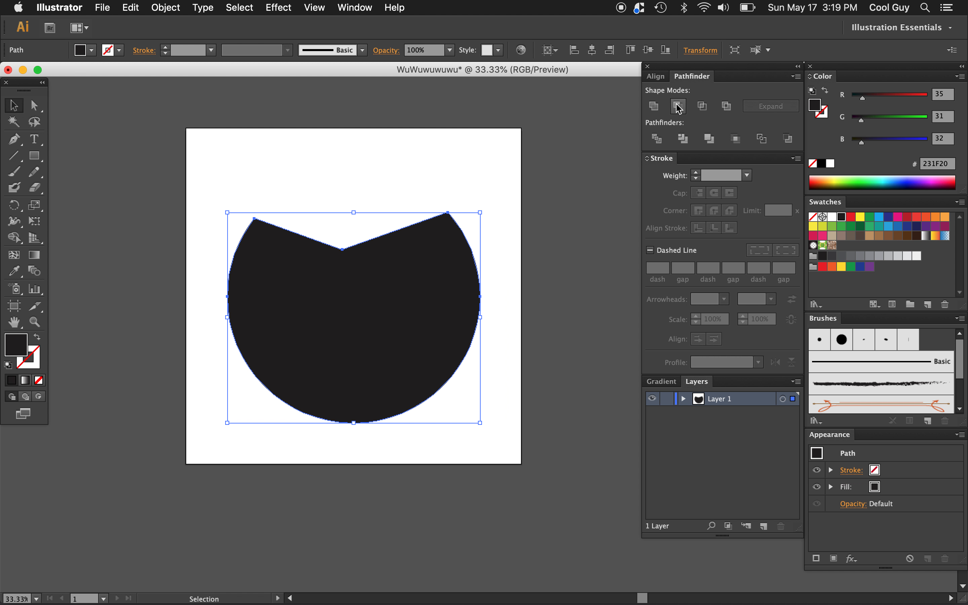
{"action": "left_click", "coordinate": [432, 479]}
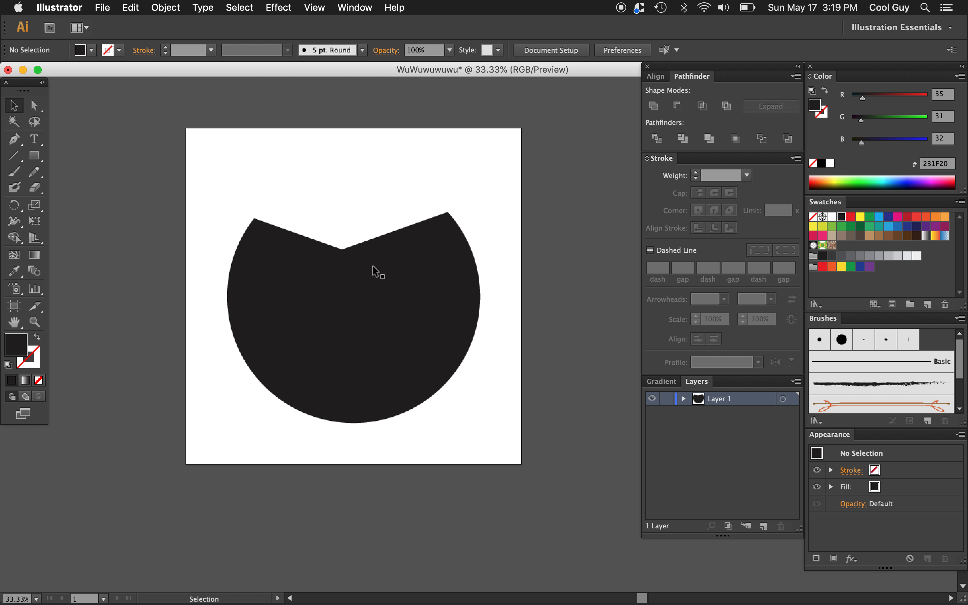
Try to reposition the V notch's lowest anchor point in small nudges to even out the notch
{"action": "key", "text": "a"}
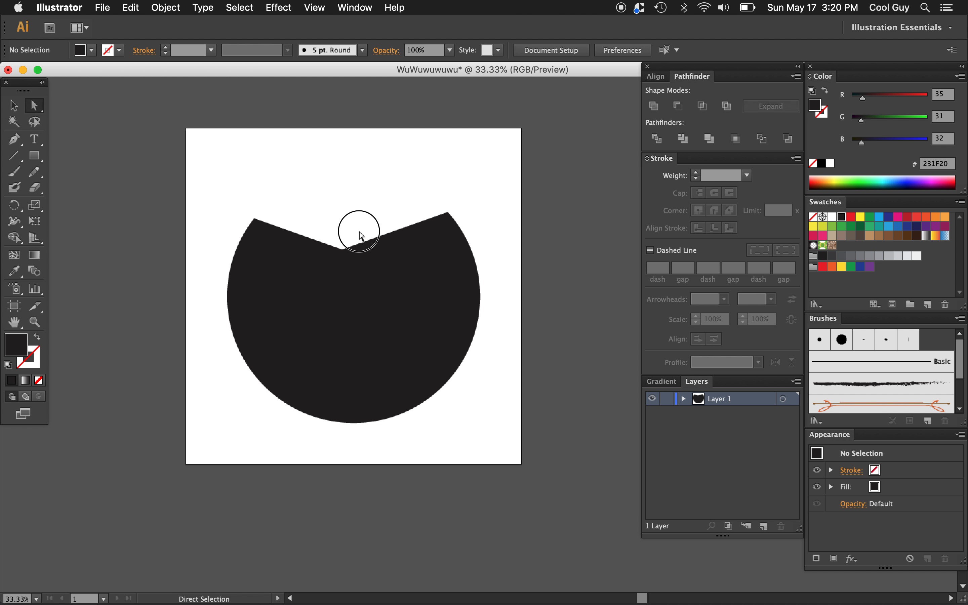
{"action": "left_click_drag", "start_coordinate": [361, 227], "coordinate": [328, 275]}
{"action": "key", "text": "shift+Right"}
{"action": "key", "text": "shift+Right"}
{"action": "key", "text": "shift+Right"}
{"action": "key", "text": "shift+Up"}
{"action": "key", "text": "shift+Up"}
{"action": "key", "text": "shift+Up"}
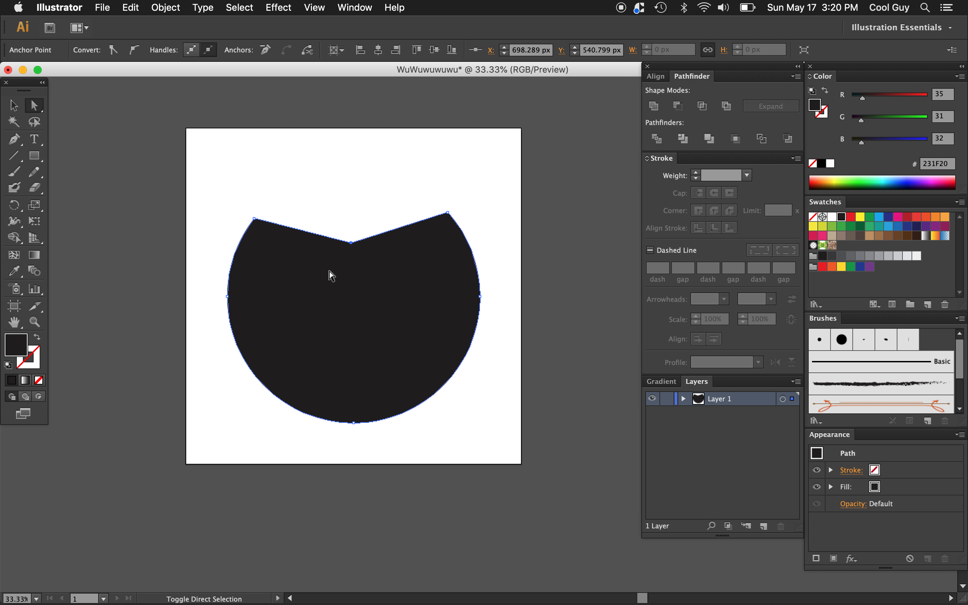
{"action": "key", "text": "shift+Left"}
{"action": "key", "text": "shift+Left"}
{"action": "key", "text": "shift+Left"}
{"action": "key", "text": "shift+Left"}
{"action": "key", "text": "shift+Left"}
{"action": "key", "text": "shift+Down"}
{"action": "key", "text": "shift+Left"}
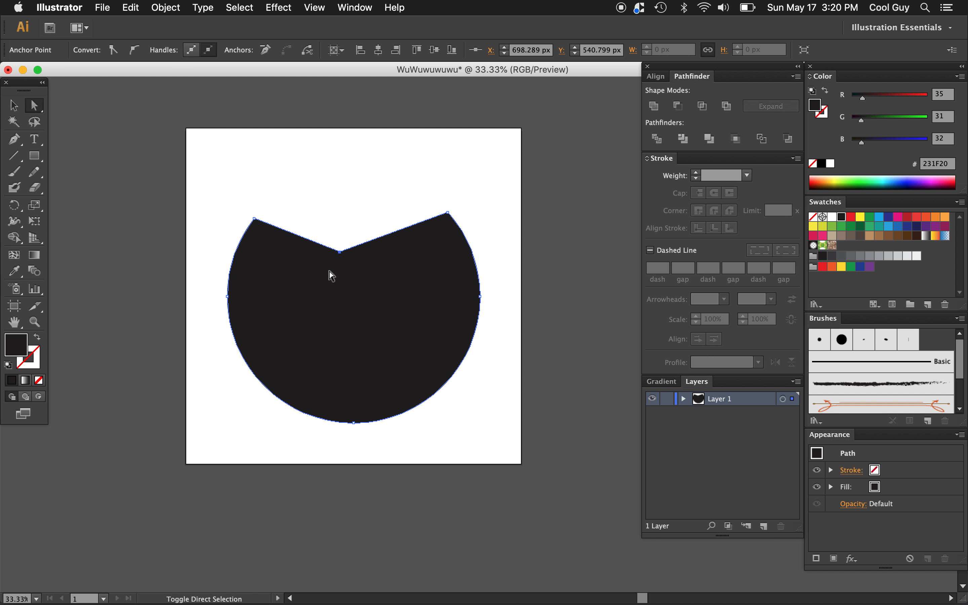
{"action": "key", "text": "shift+Down"}
{"action": "key", "text": "shift+Down"}
{"action": "key", "text": "shift+Down"}
{"action": "key", "text": "shift+Right"}
{"action": "key", "text": "shift+Right"}
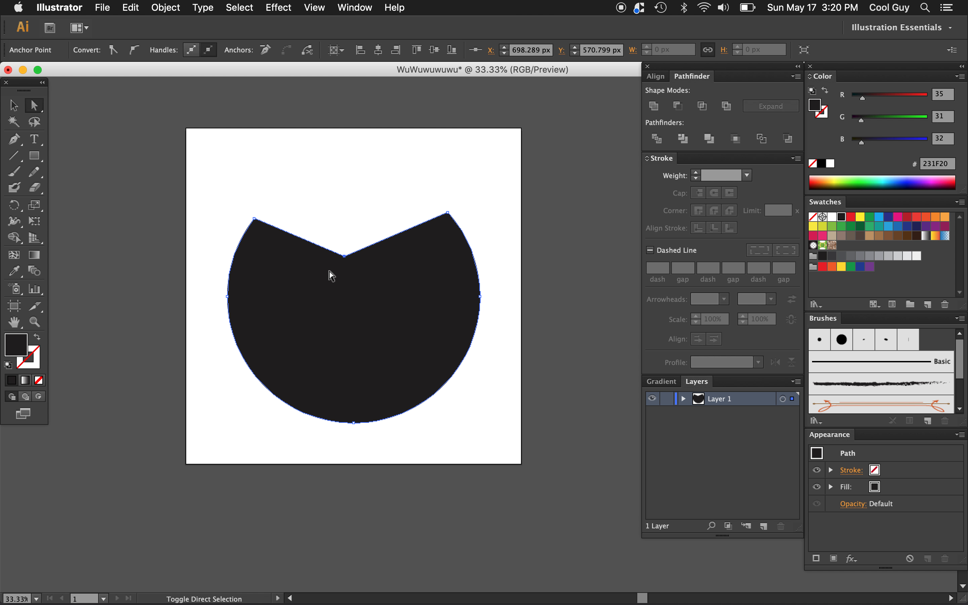
{"action": "key", "text": "shift+Up"}
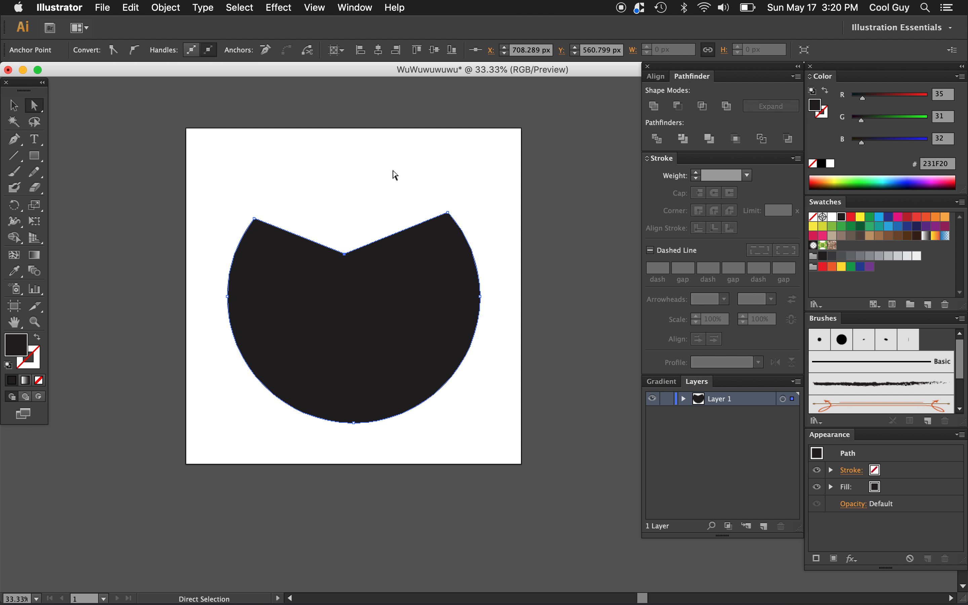
{"action": "left_click", "coordinate": [393, 176]}
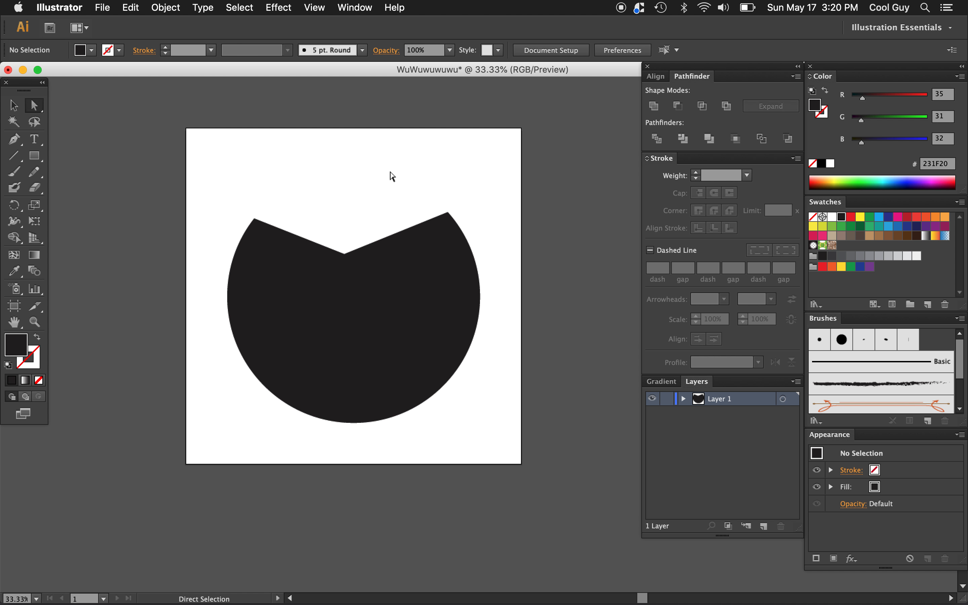
Undo the anchor point nudges, the subtraction from the circle and the uniting of the white triangle and rectangle
{"action": "key", "text": "super+z"}
{"action": "key", "text": "super+z"}
{"action": "key", "text": "super+z"}
{"action": "key", "text": "super+z"}
{"action": "key", "text": "super+z"}
{"action": "key", "text": "super+z"}
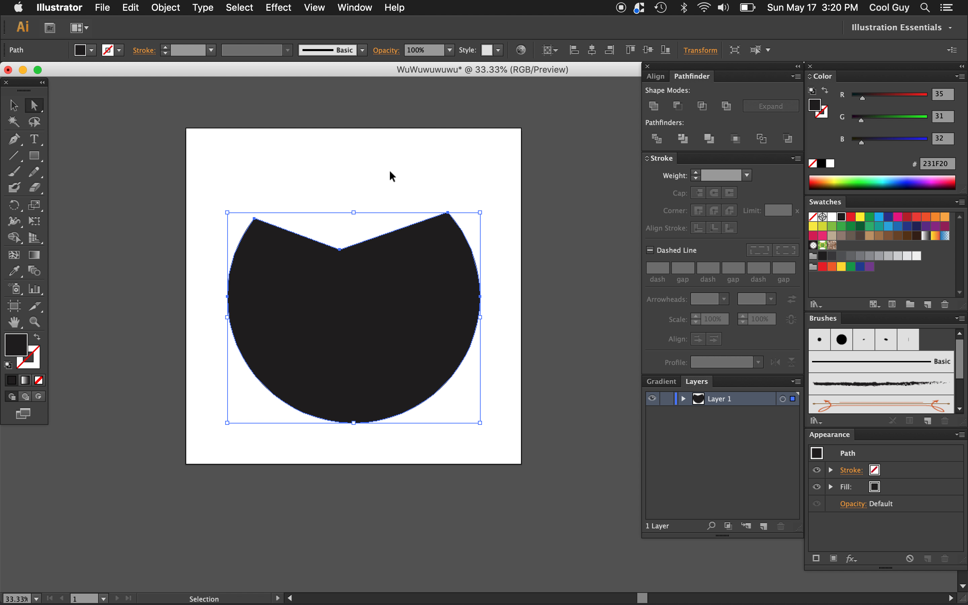
{"action": "key", "text": "super+z"}
{"action": "key", "text": "super+z"}
{"action": "key", "text": "super+z"}
{"action": "key", "text": "super+z"}
{"action": "key", "text": "super+z"}
{"action": "key", "text": "super+z"}
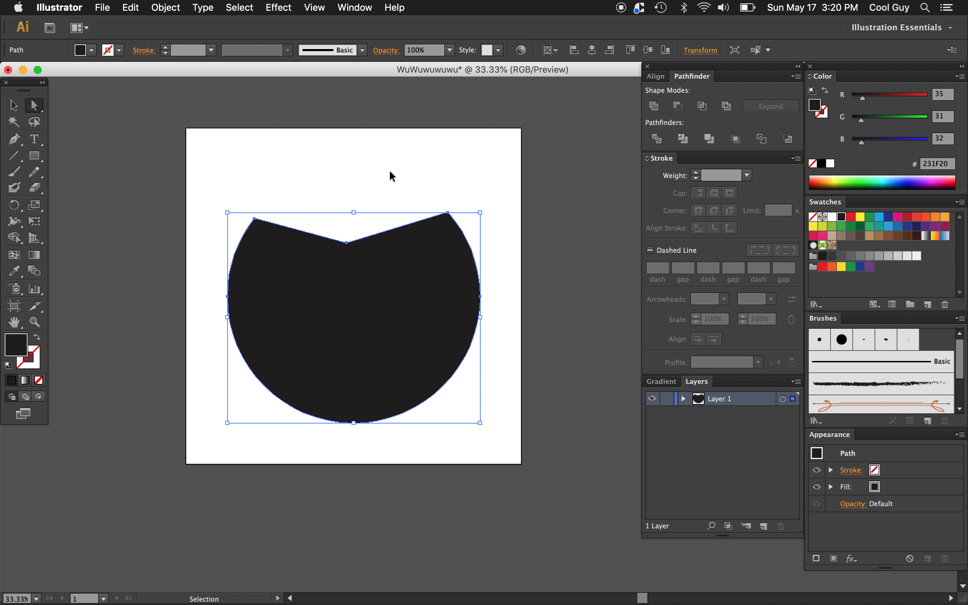
{"action": "key", "text": "super+z"}
{"action": "key", "text": "super+z"}
{"action": "key", "text": "super+z"}
{"action": "key", "text": "super+z"}
{"action": "key", "text": "super+z"}
{"action": "key", "text": "super+z"}
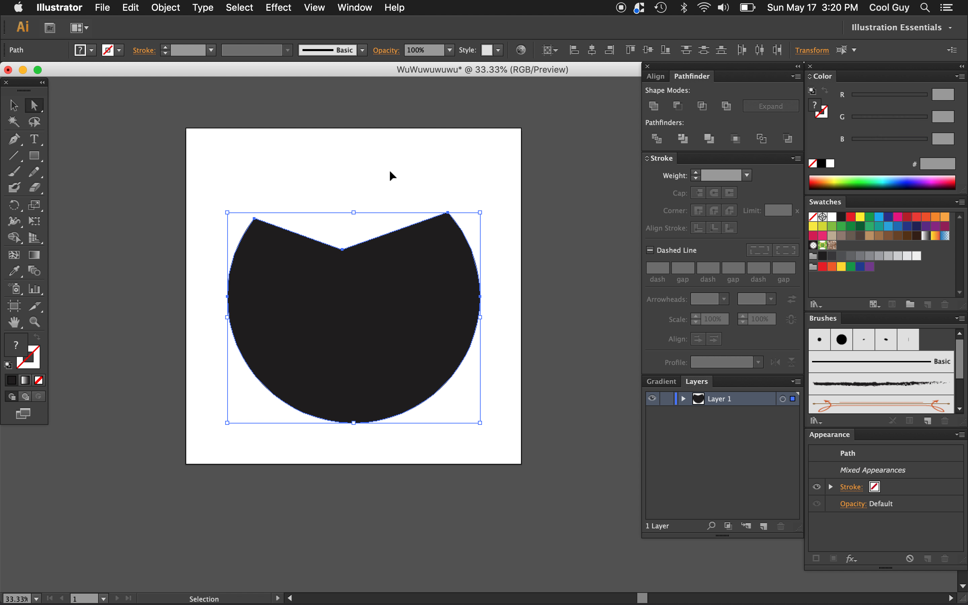
{"action": "key", "text": "super+z"}
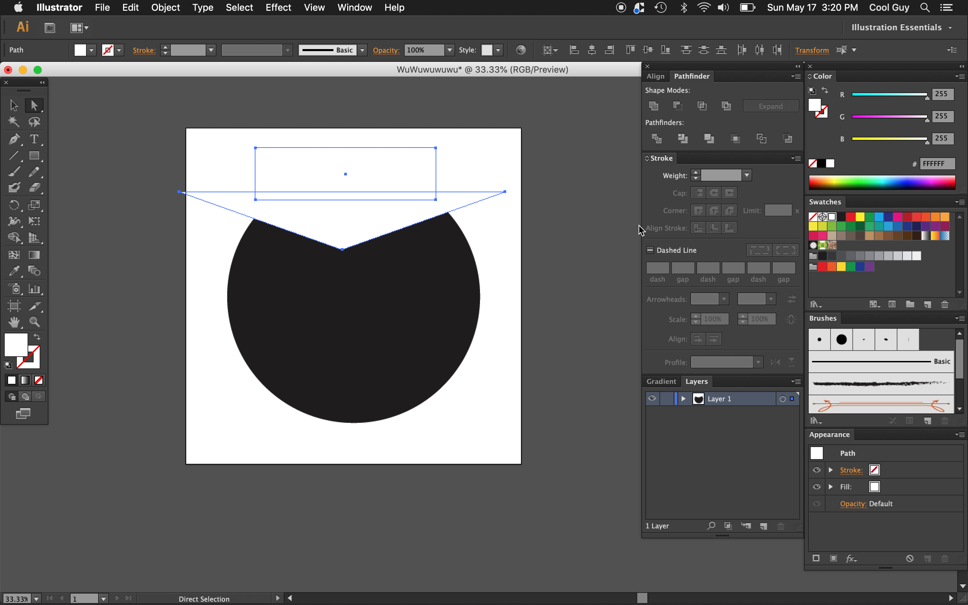
Try nudging the white triangle slightly upward, then return it to its place over the circle
{"action": "left_click", "coordinate": [461, 223]}
{"action": "left_click_drag", "start_coordinate": [377, 208], "coordinate": [290, 225]}
{"action": "key", "text": "super+z"}
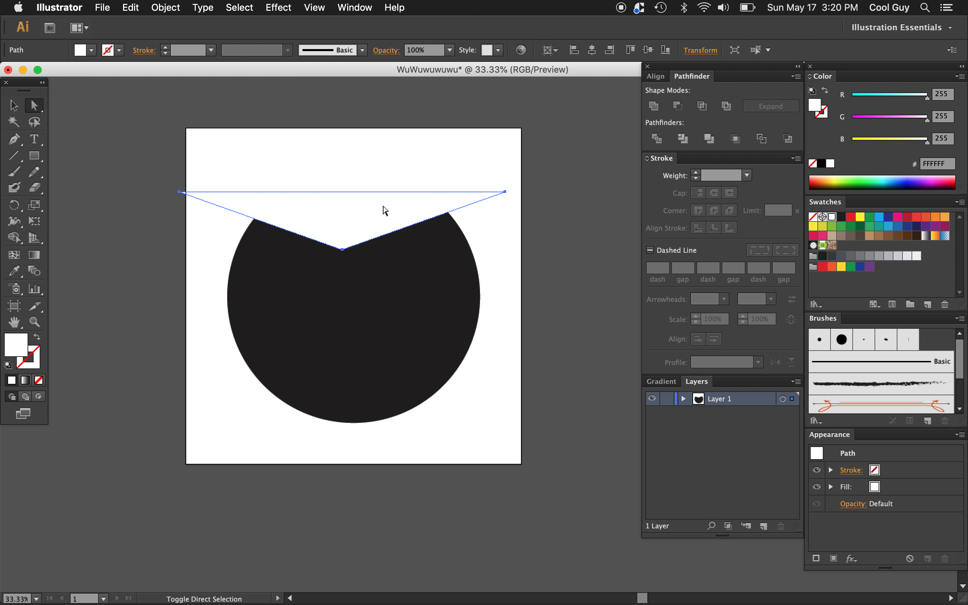
{"action": "key", "text": "shift+Up"}
{"action": "key", "text": "shift+Up"}
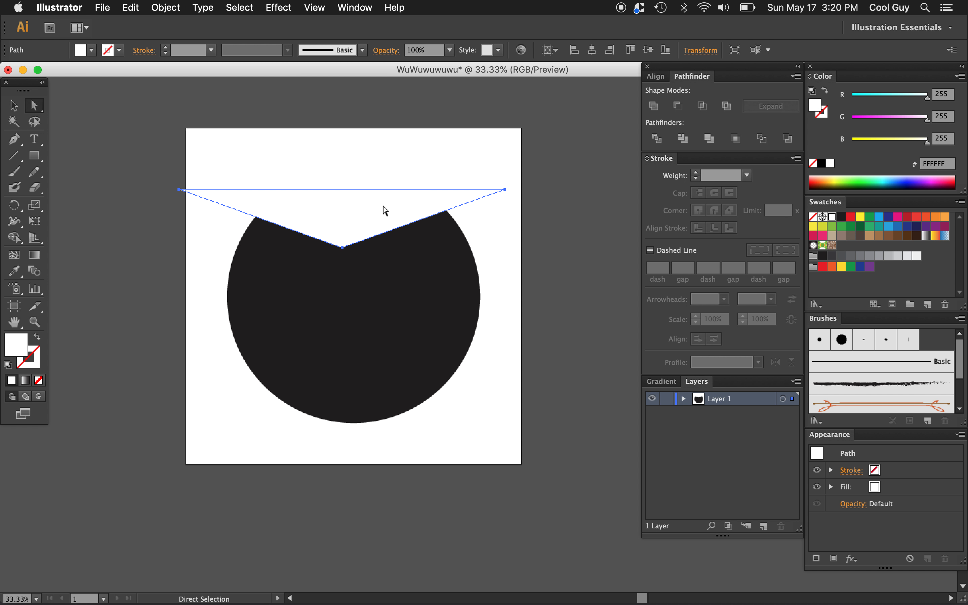
{"action": "key", "text": "shift+Down"}
Unite the white triangle and rectangle, then subtract the combined shape from the near-black circle with Minus Front
{"action": "left_click", "coordinate": [392, 170], "text": "shift"}
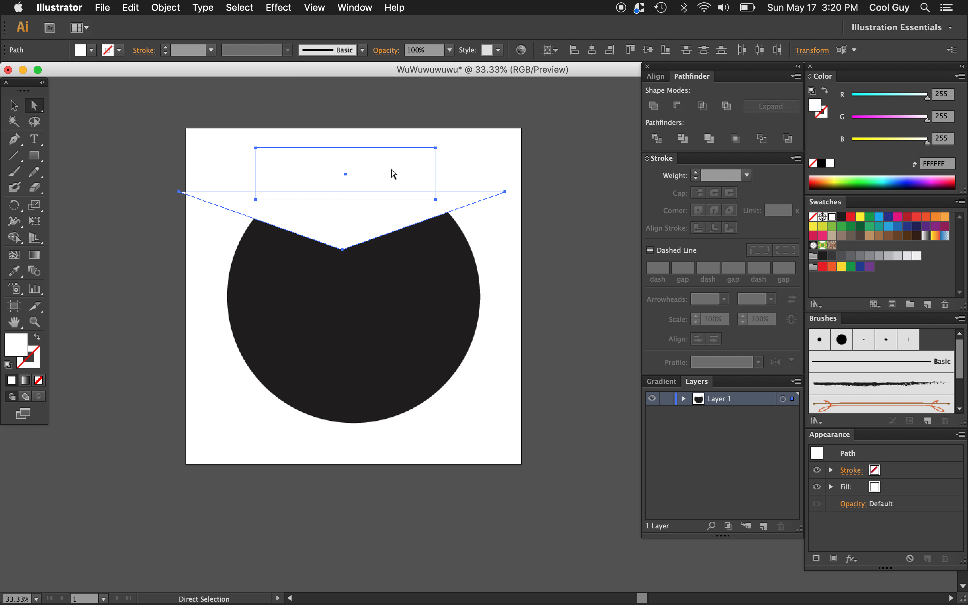
{"action": "left_click", "coordinate": [654, 106]}
{"action": "left_click", "coordinate": [451, 266], "text": "shift"}
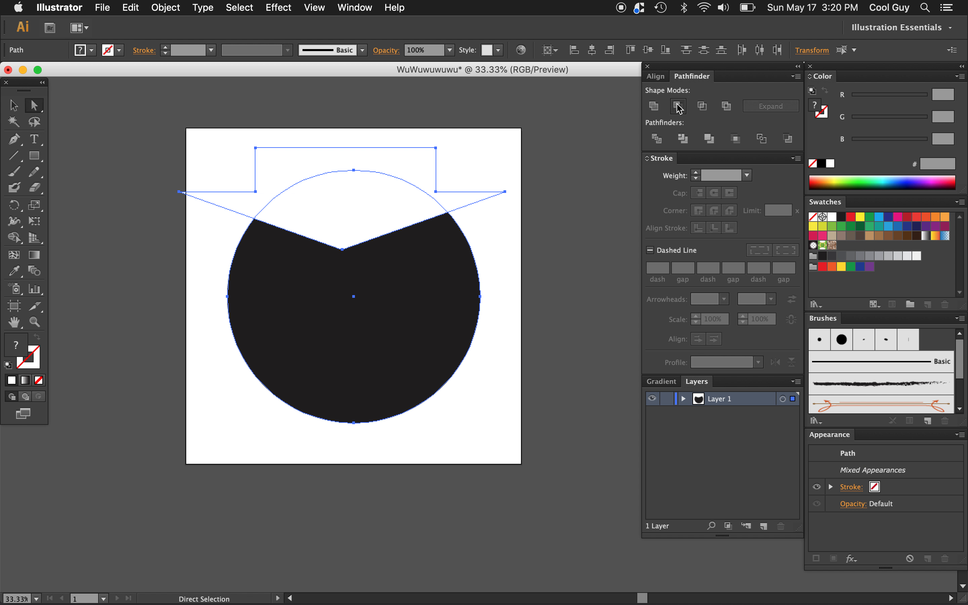
{"action": "left_click", "coordinate": [676, 104]}
{"action": "left_click", "coordinate": [503, 284]}
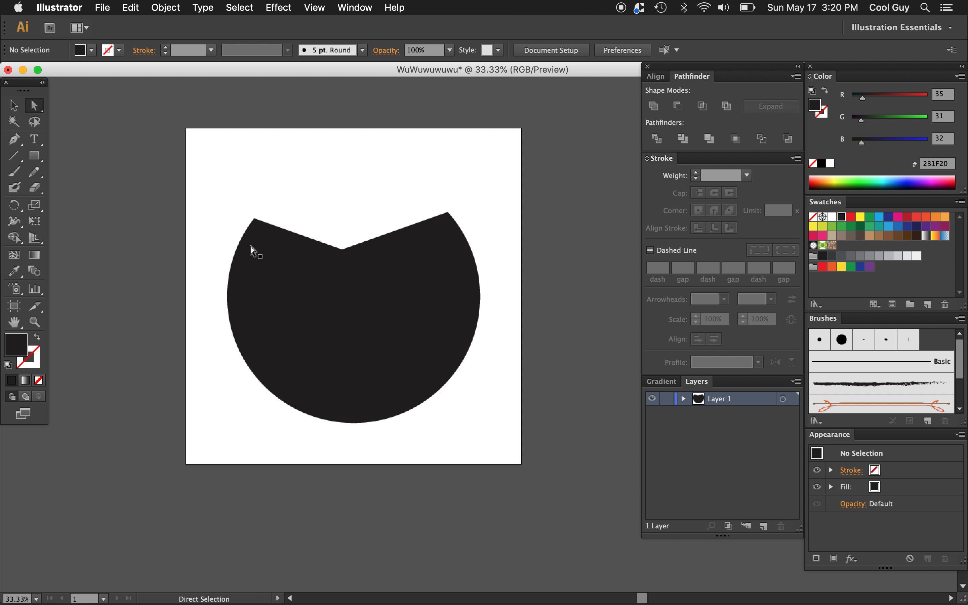
Draw a narrow, upright white ellipse without a stroke across the lower edge of the near-black shape
{"action": "left_click", "coordinate": [833, 217]}
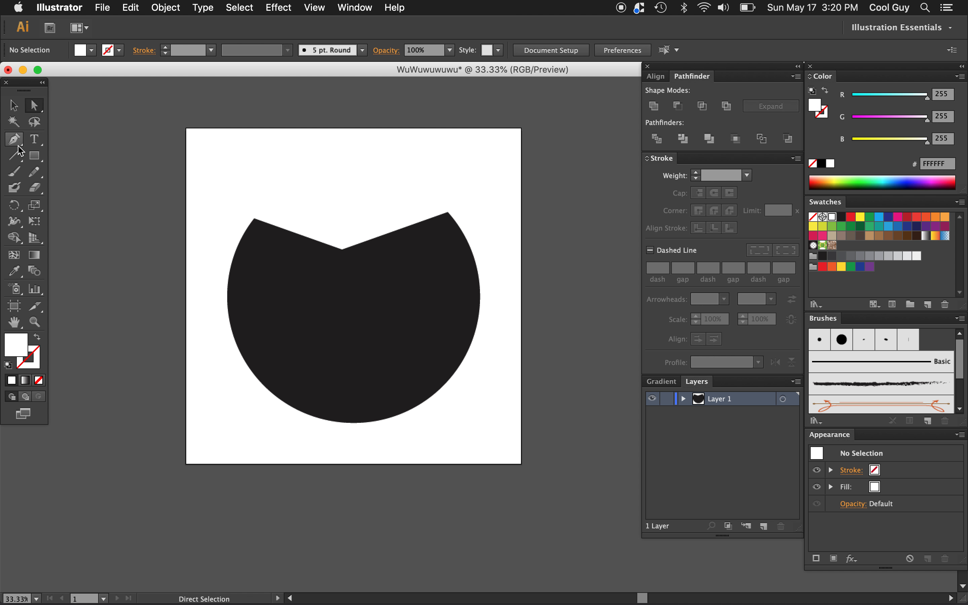
{"action": "left_click_drag", "start_coordinate": [34, 156], "coordinate": [82, 188]}
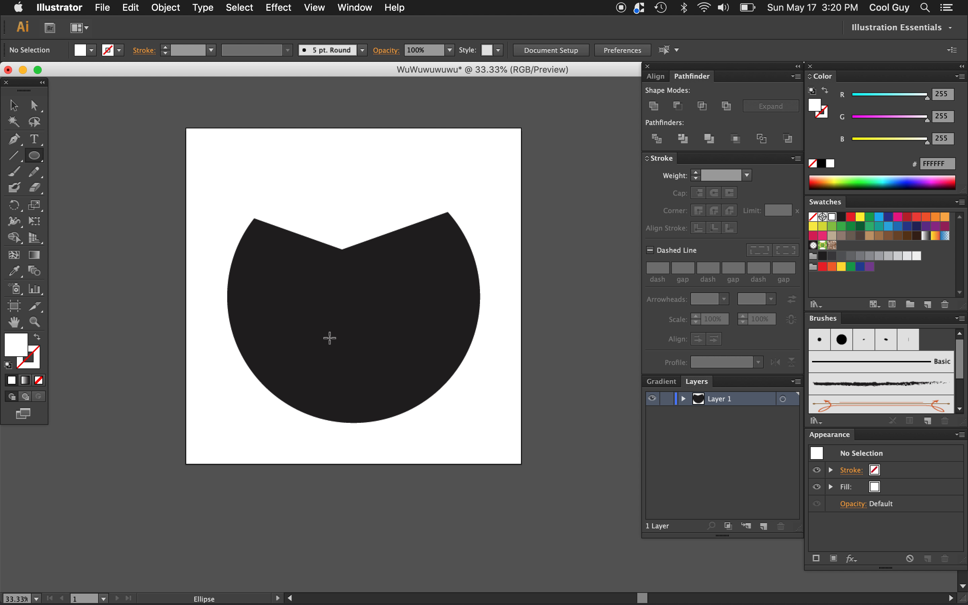
{"action": "left_click_drag", "start_coordinate": [335, 355], "coordinate": [384, 442]}
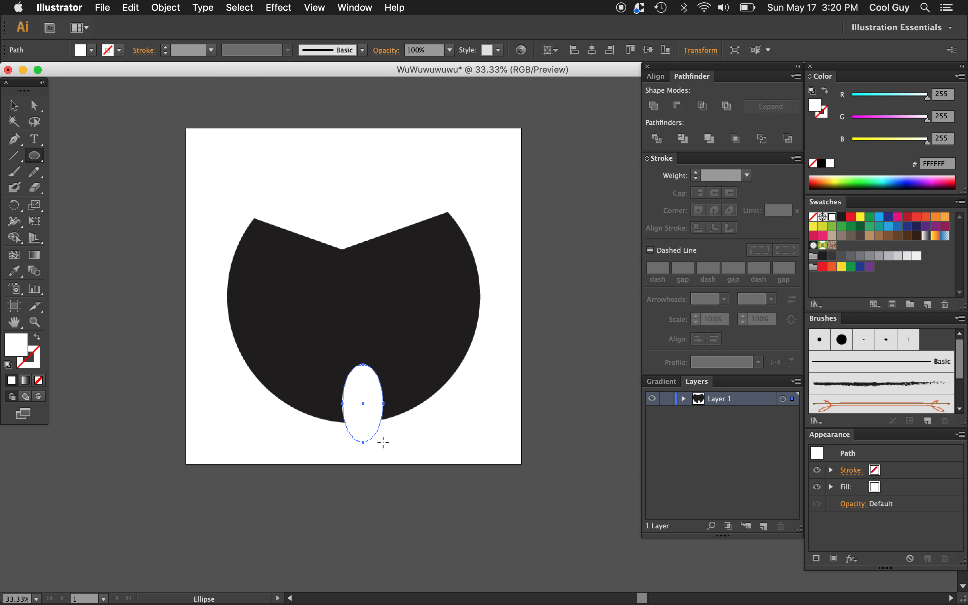
Nudge the white ellipse left and slightly down until it is horizontally centered on the near-black shape
{"action": "key", "text": "v"}
{"action": "left_click", "coordinate": [460, 420]}
{"action": "left_click", "coordinate": [363, 399]}
{"action": "key", "text": "shift+Left"}
{"action": "key", "text": "shift+Left"}
{"action": "key", "text": "shift+Left"}
{"action": "key", "text": "shift+Left"}
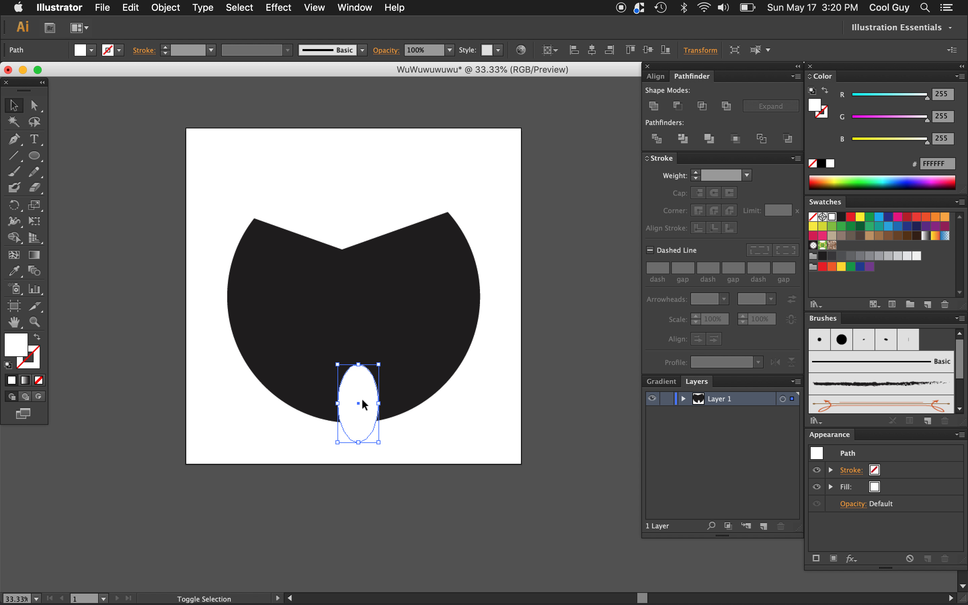
{"action": "key", "text": "shift+Down"}
{"action": "key", "text": "shift+Left"}
{"action": "key", "text": "shift+Up"}
{"action": "key", "text": "shift+Right"}
{"action": "key", "text": "shift+Down"}
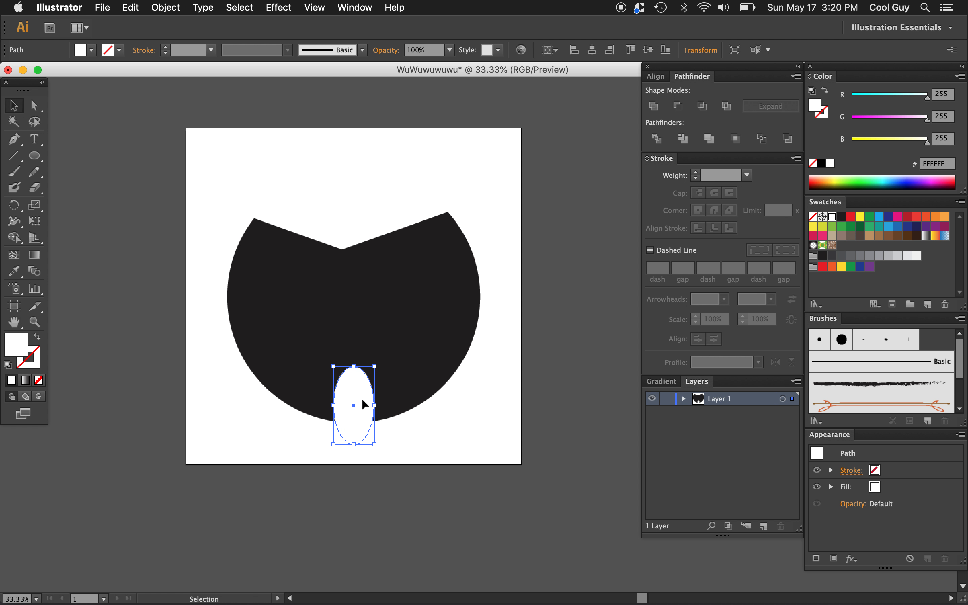
Shrink the white ellipse slightly about its center and fine-tune its position, keeping it centered on the shape's lower edge
{"action": "left_click_drag", "start_coordinate": [354, 368], "coordinate": [355, 371]}
{"action": "key", "text": "shift+Up"}
{"action": "key", "text": "shift+Up"}
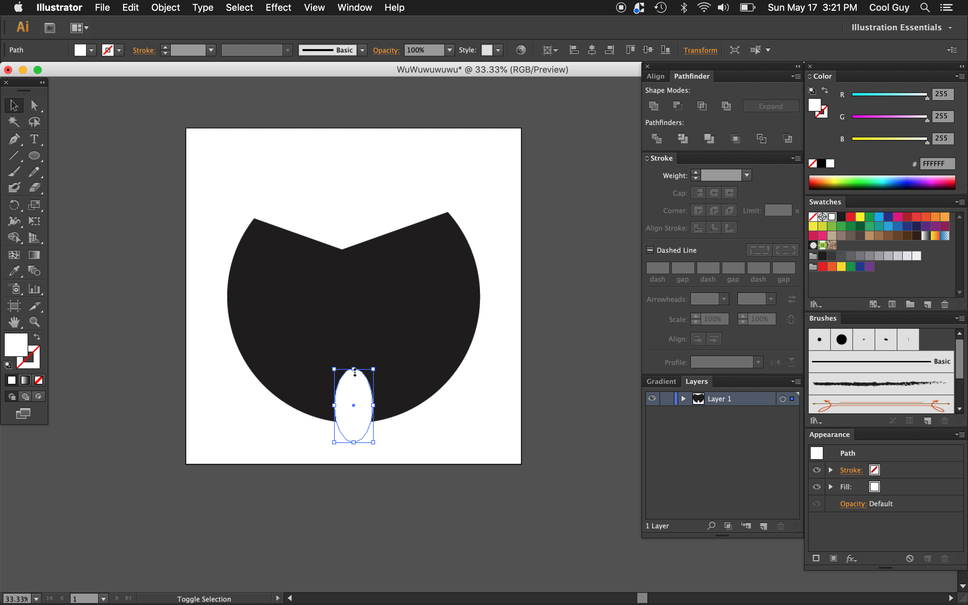
{"action": "key", "text": "shift+Right"}
{"action": "key", "text": "shift+Down"}
{"action": "key", "text": "shift+Left"}
{"action": "key", "text": "shift+Down"}
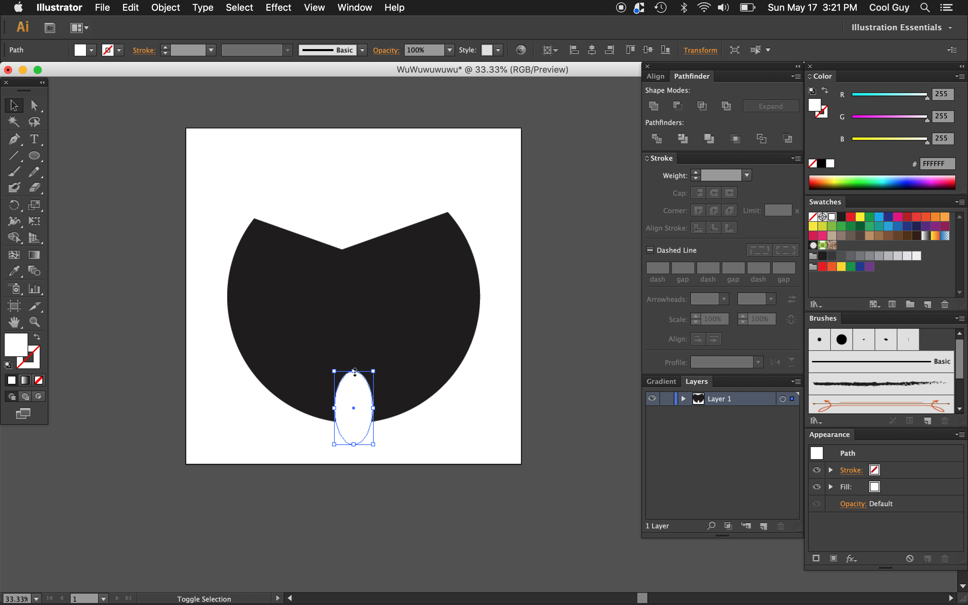
{"action": "key", "text": "shift+Left"}
{"action": "key", "text": "shift+Up"}
{"action": "key", "text": "shift+Right"}
{"action": "key", "text": "shift+Left"}
{"action": "key", "text": "shift+Right"}
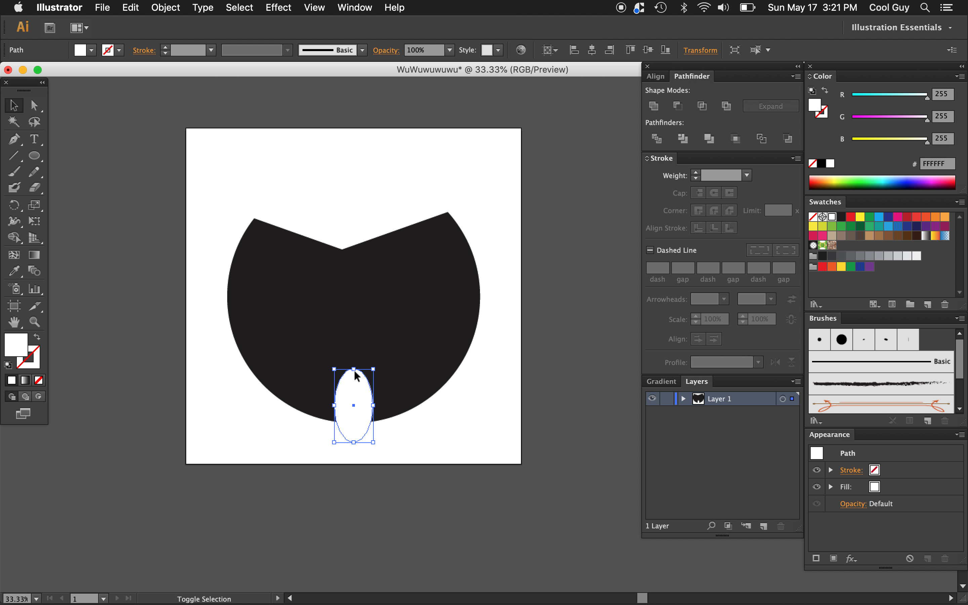
{"action": "left_click", "coordinate": [467, 416]}
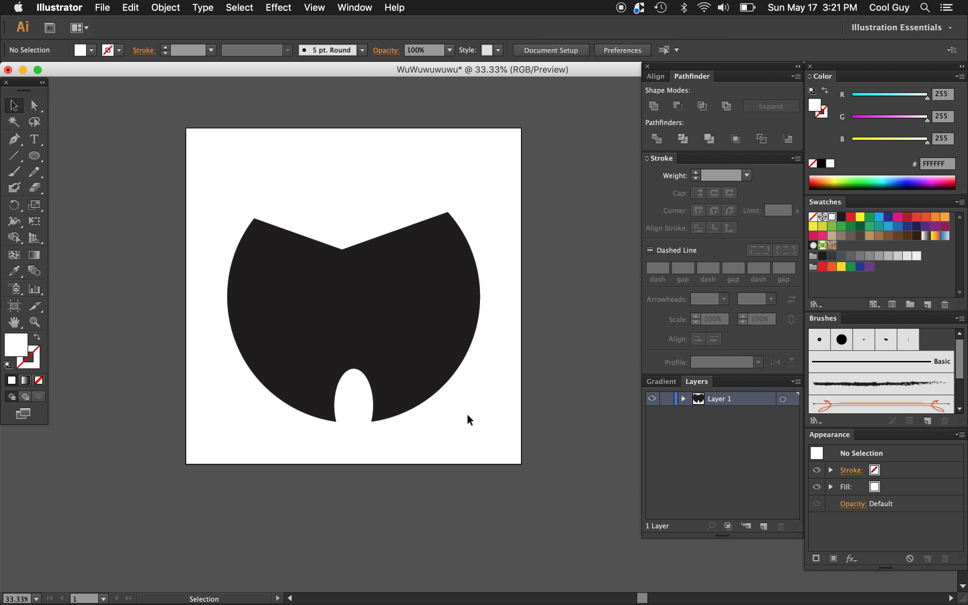
Nudge the white ellipse straight up so it reaches farther into the near-black shape
{"action": "left_click", "coordinate": [362, 393]}
{"action": "key", "text": "shift+Up"}
{"action": "key", "text": "shift+Up"}
{"action": "left_click", "coordinate": [429, 433]}
{"action": "left_click", "coordinate": [352, 389]}
{"action": "key", "text": "shift+Up"}
{"action": "key", "text": "shift+Up"}
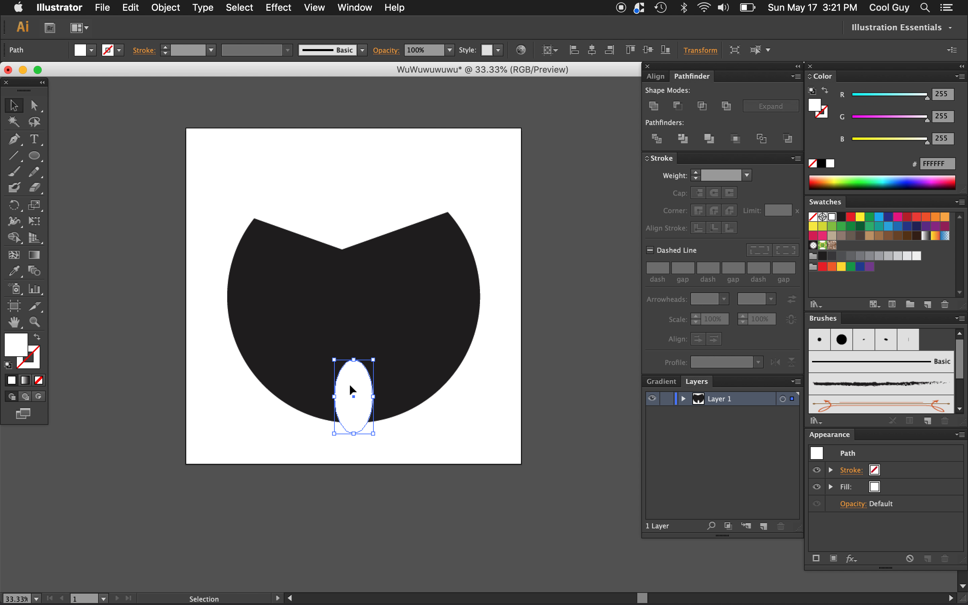
{"action": "left_click", "coordinate": [418, 418]}
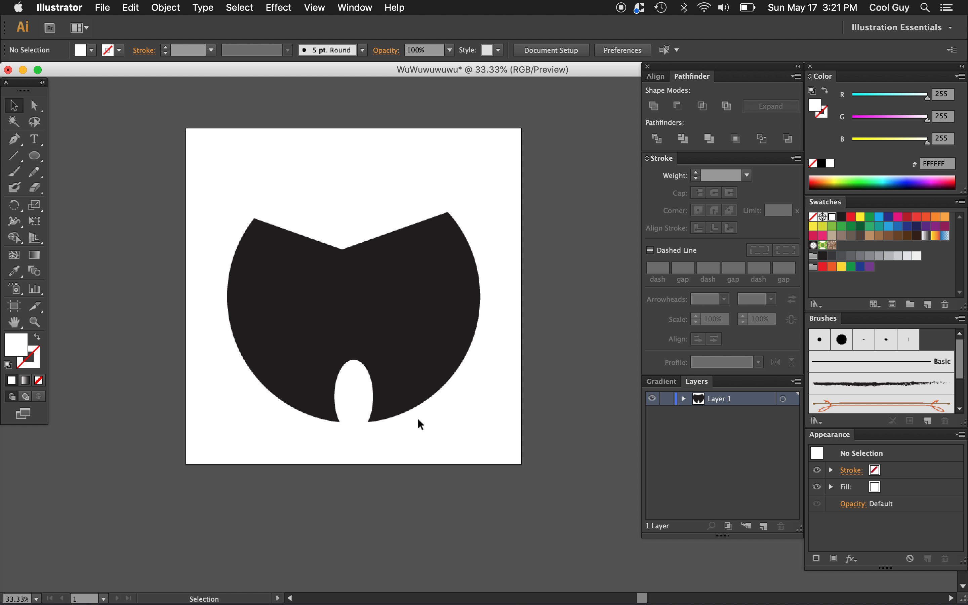
Subtract the white ellipse from the near-black shape using Pathfinder's Minus Front
{"action": "left_click", "coordinate": [359, 398]}
{"action": "left_click", "coordinate": [451, 279], "text": "shift"}
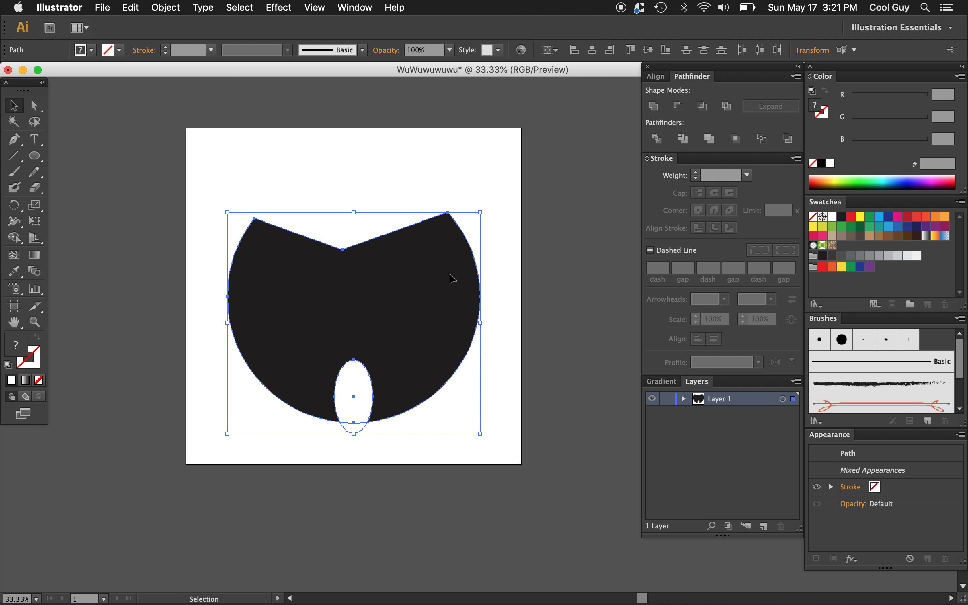
{"action": "left_click", "coordinate": [681, 109]}
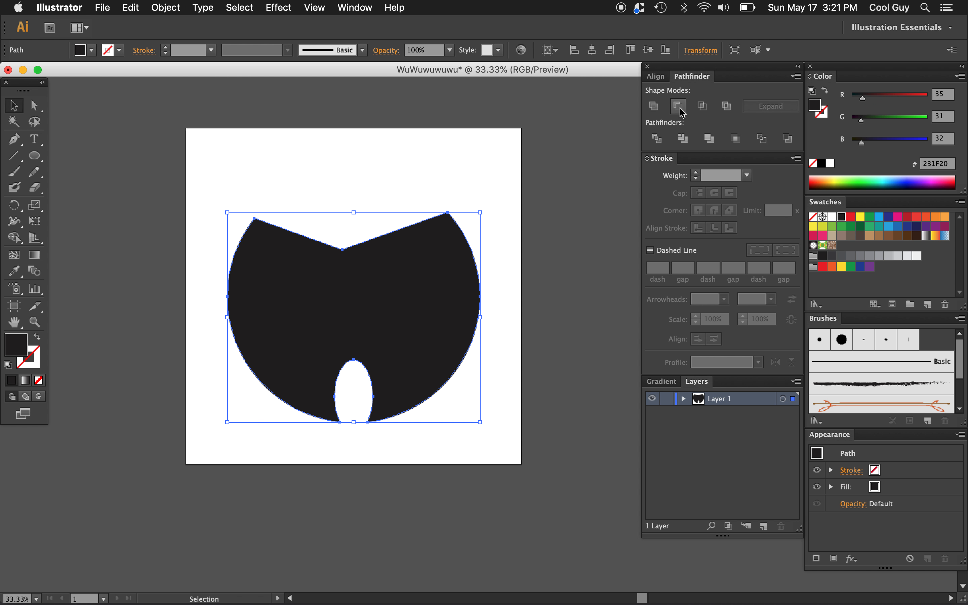
{"action": "left_click", "coordinate": [517, 366]}
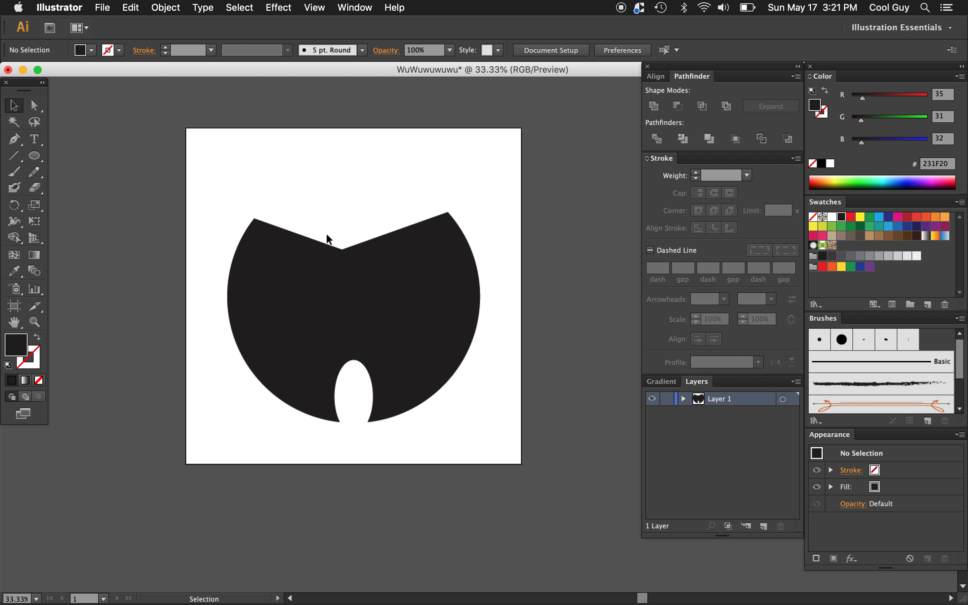
Draw a white-filled circle over the tip of the V notch in the near-black shape
{"action": "left_click", "coordinate": [832, 217]}
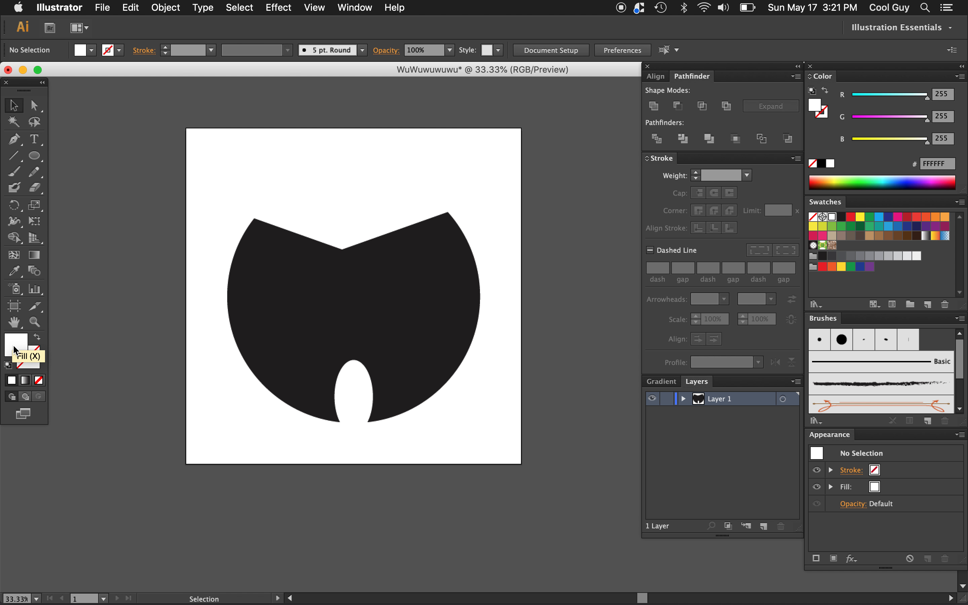
{"action": "left_click", "coordinate": [35, 156]}
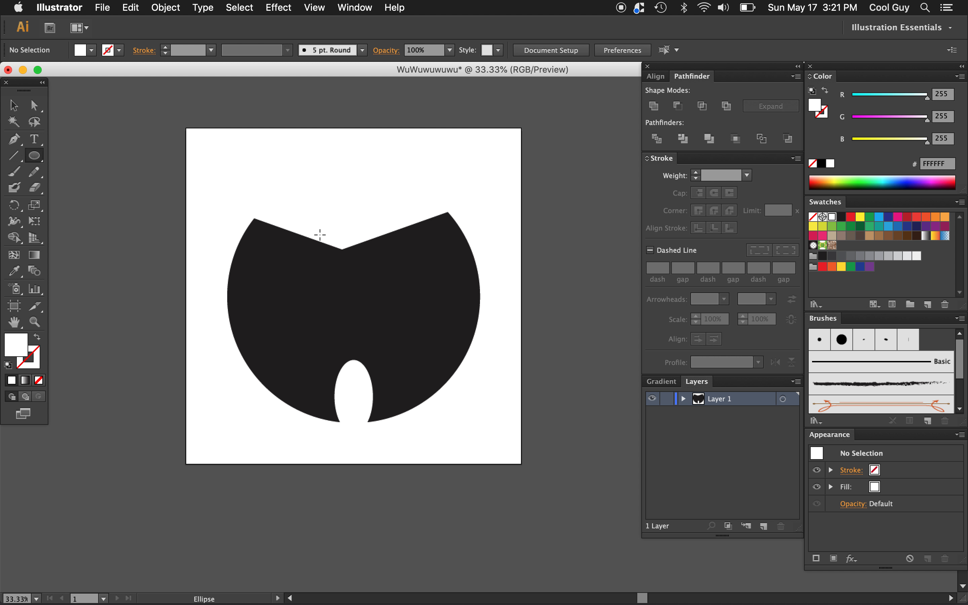
{"action": "left_click_drag", "start_coordinate": [311, 221], "coordinate": [374, 275]}
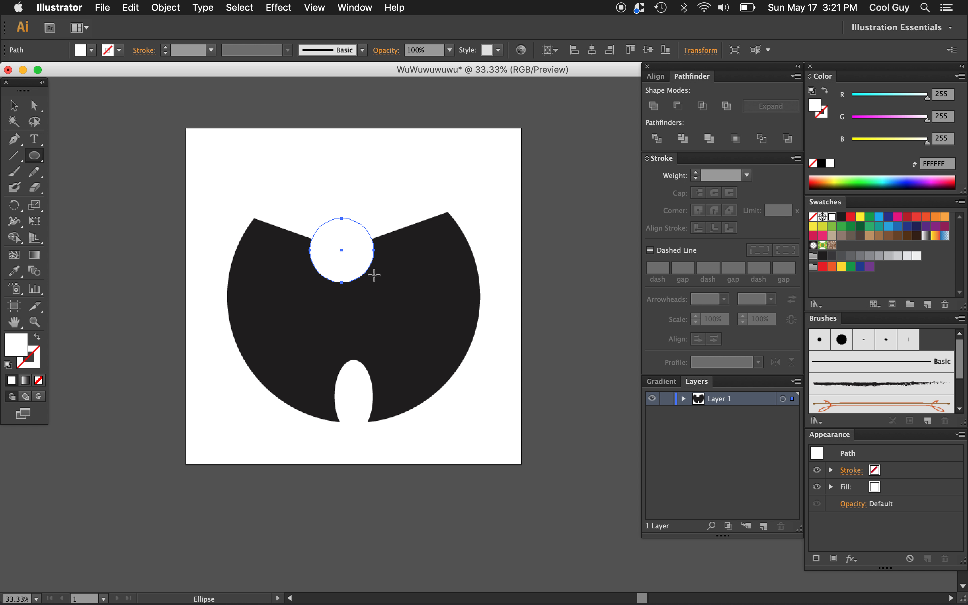
Nudge the white circle down into the shape, centered on the V notch, and enlarge it slightly
{"action": "key", "text": "shift+Right"}
{"action": "key", "text": "shift+Right"}
{"action": "key", "text": "shift+Down"}
{"action": "key", "text": "shift+Down"}
{"action": "key", "text": "shift+Down"}
{"action": "key", "text": "shift+Left"}
{"action": "key", "text": "shift+Left"}
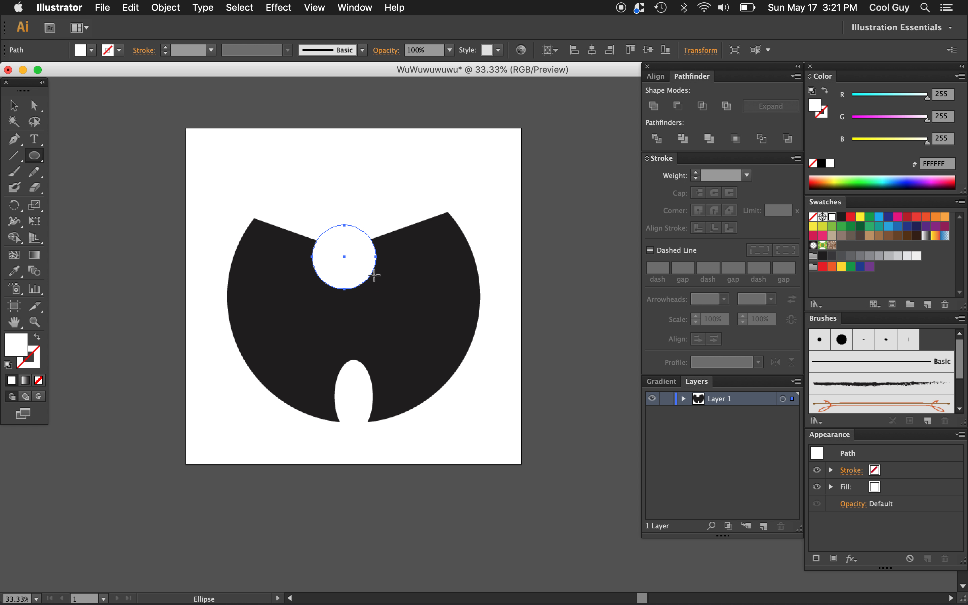
{"action": "key", "text": "shift+Right"}
{"action": "key", "text": "shift+Left"}
{"action": "key", "text": "shift+Right"}
{"action": "key", "text": "shift+Right"}
{"action": "key", "text": "shift+Down"}
{"action": "key", "text": "shift+Down"}
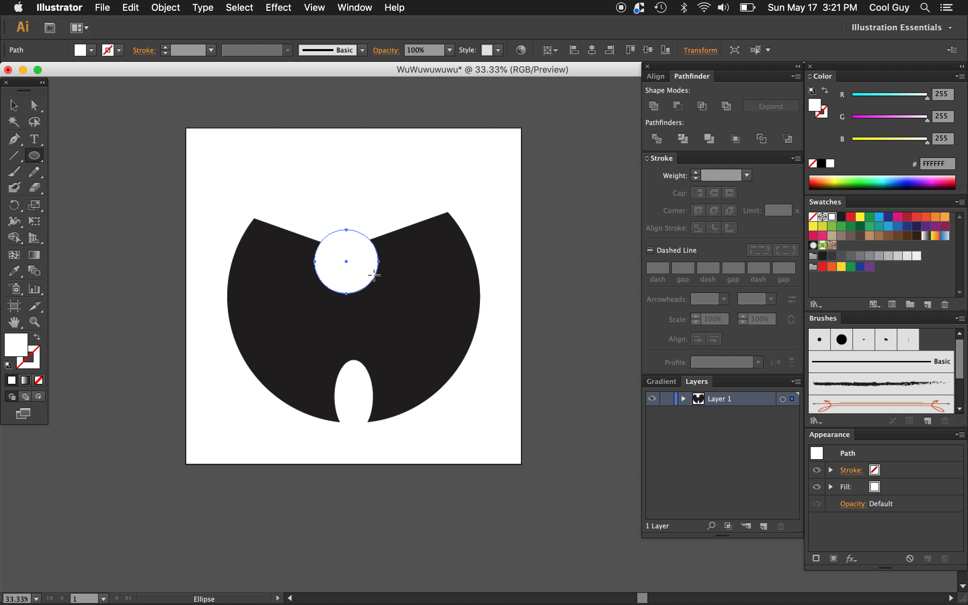
{"action": "key", "text": "shift+Left"}
{"action": "key", "text": "shift+Left"}
{"action": "key", "text": "shift+Right"}
{"action": "key", "text": "shift+Left"}
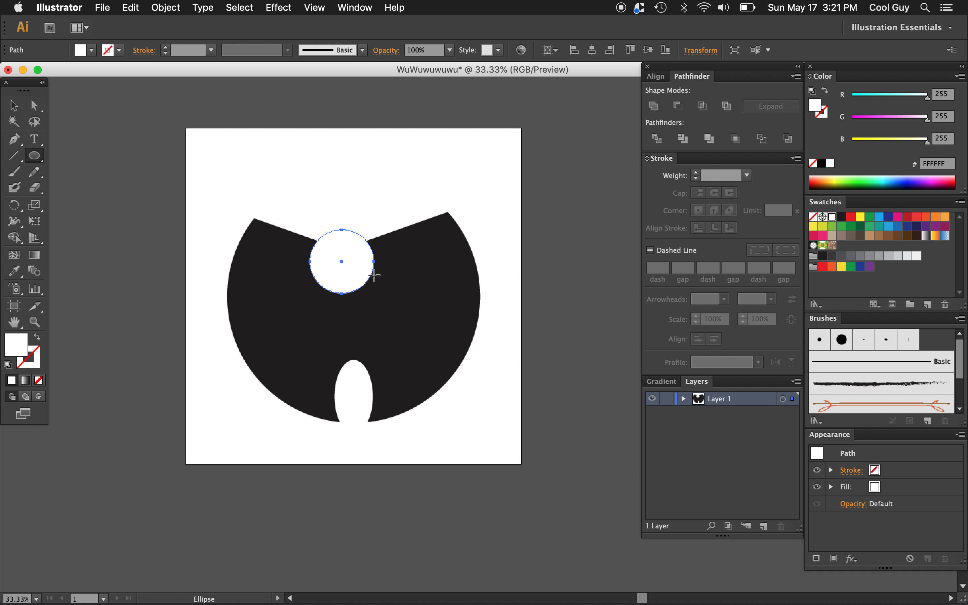
{"action": "key", "text": "shift+Down"}
{"action": "key", "text": "shift+Up"}
{"action": "key", "text": "shift+Up"}
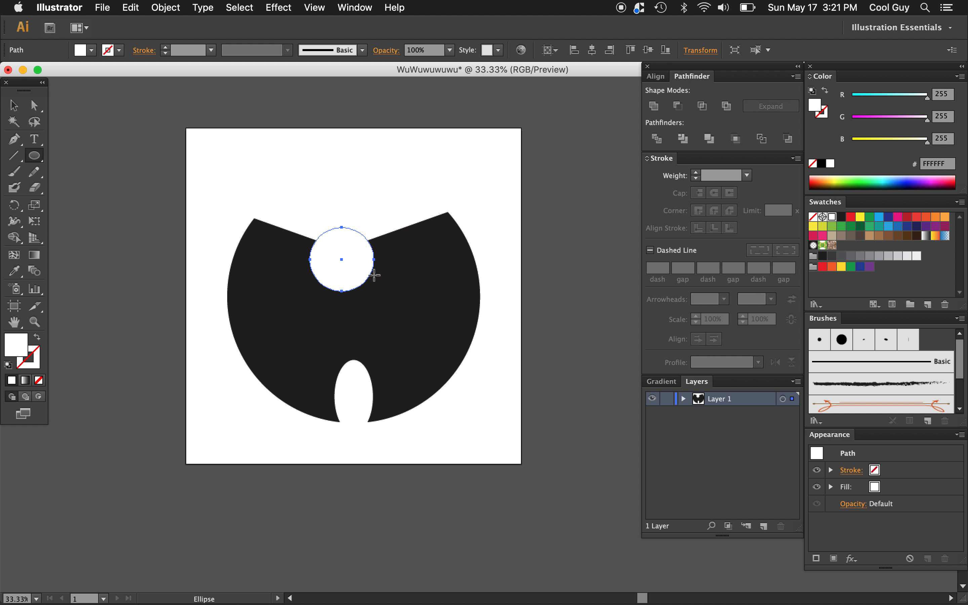
{"action": "key", "text": "v"}
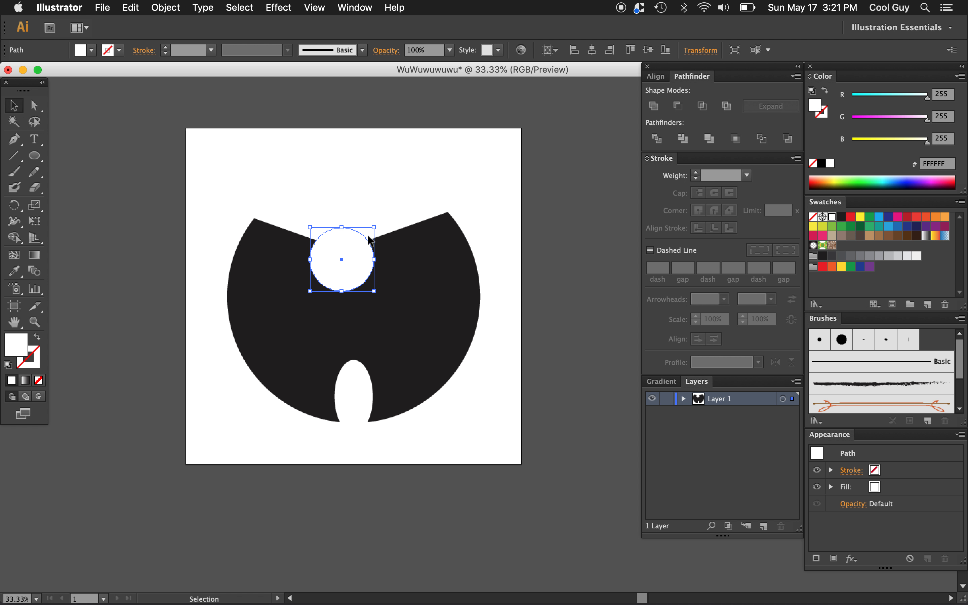
{"action": "left_click_drag", "start_coordinate": [374, 228], "coordinate": [377, 223]}
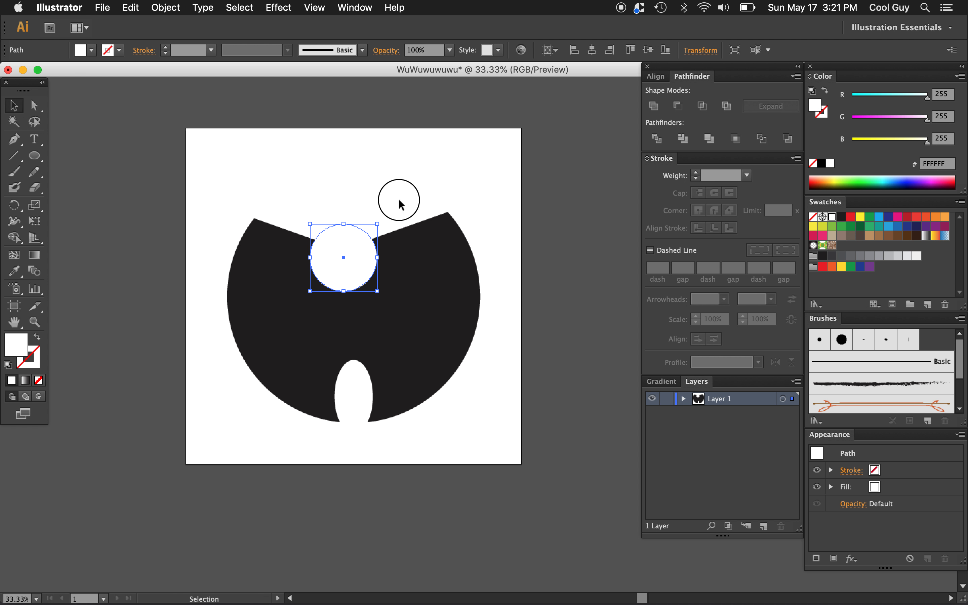
Subtract the white circle from the near-black shape using Pathfinder's Minus Front
{"action": "left_click", "coordinate": [399, 200]}
{"action": "left_click", "coordinate": [360, 256]}
{"action": "left_click", "coordinate": [426, 292], "text": "shift"}
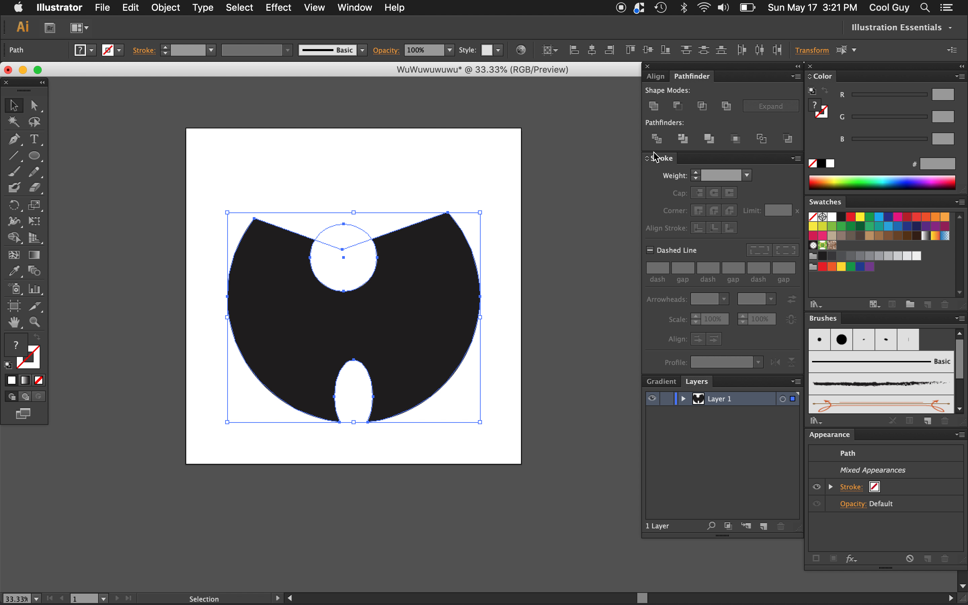
{"action": "left_click", "coordinate": [680, 107]}
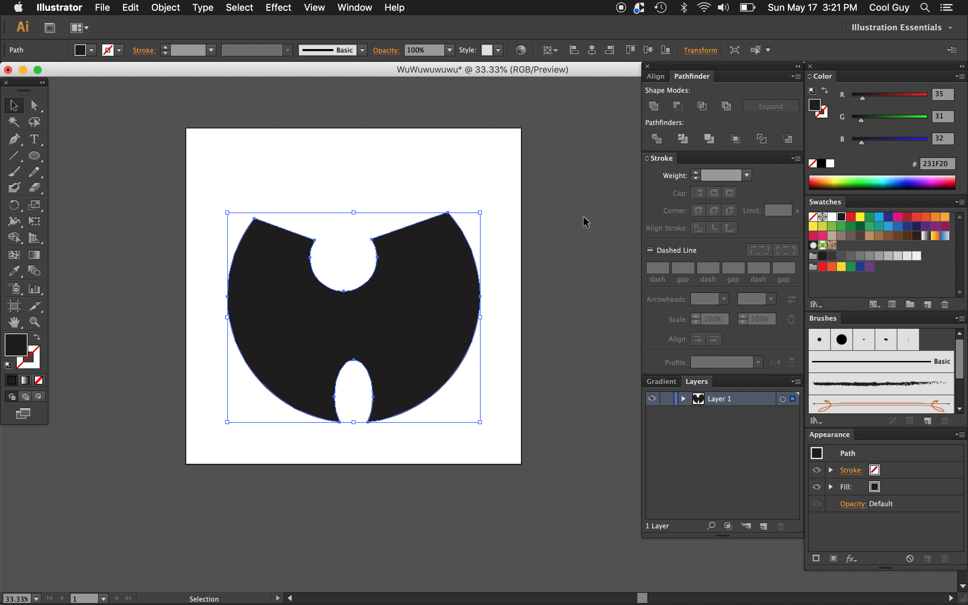
{"action": "left_click", "coordinate": [526, 319]}
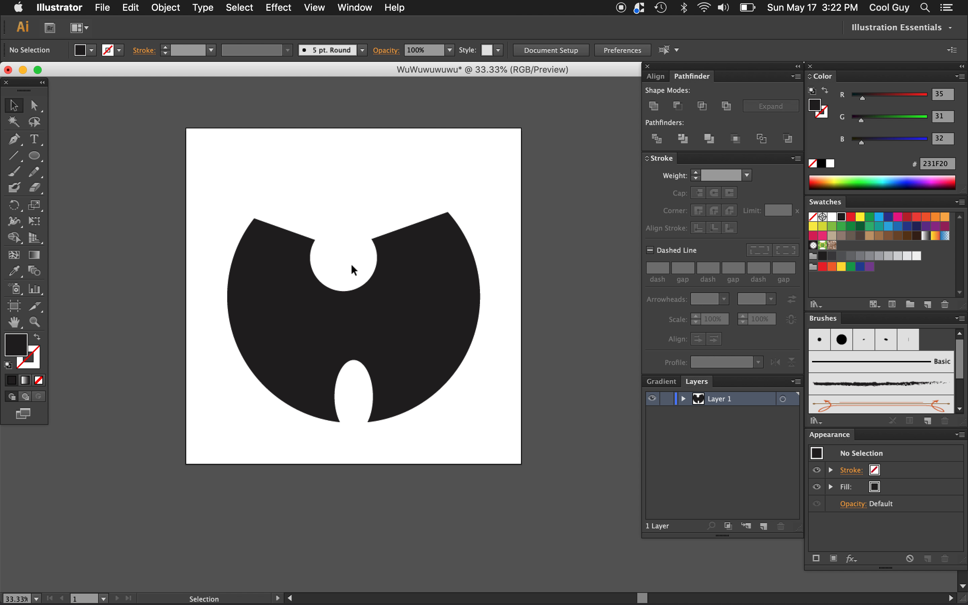
Draw a short curved path with the Pen tool from inside the round cutout into the shape, with no fill and a near-black 1 px stroke
{"action": "key", "text": "p"}
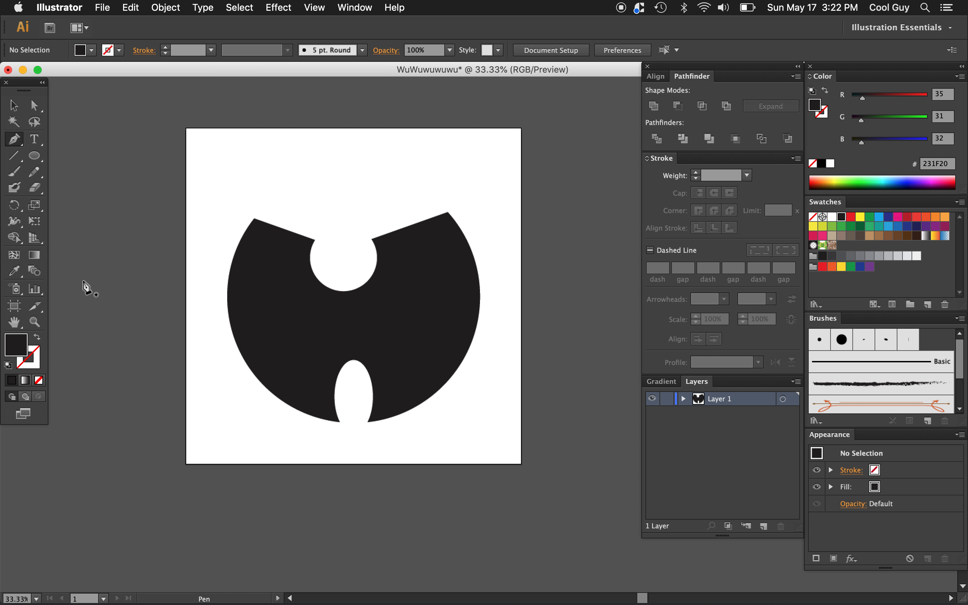
{"action": "left_click", "coordinate": [36, 337]}
{"action": "left_click", "coordinate": [39, 363]}
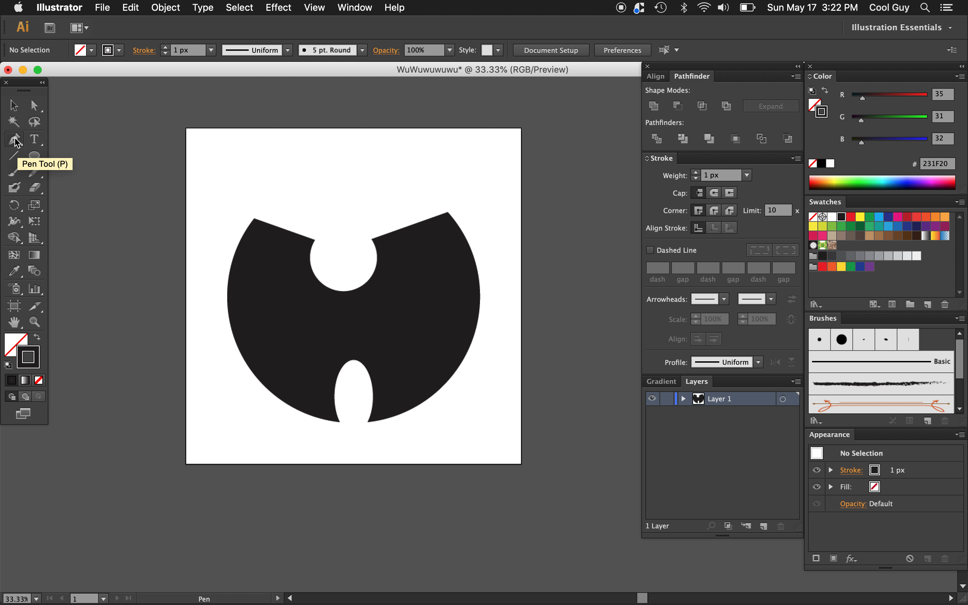
{"action": "left_click", "coordinate": [342, 256]}
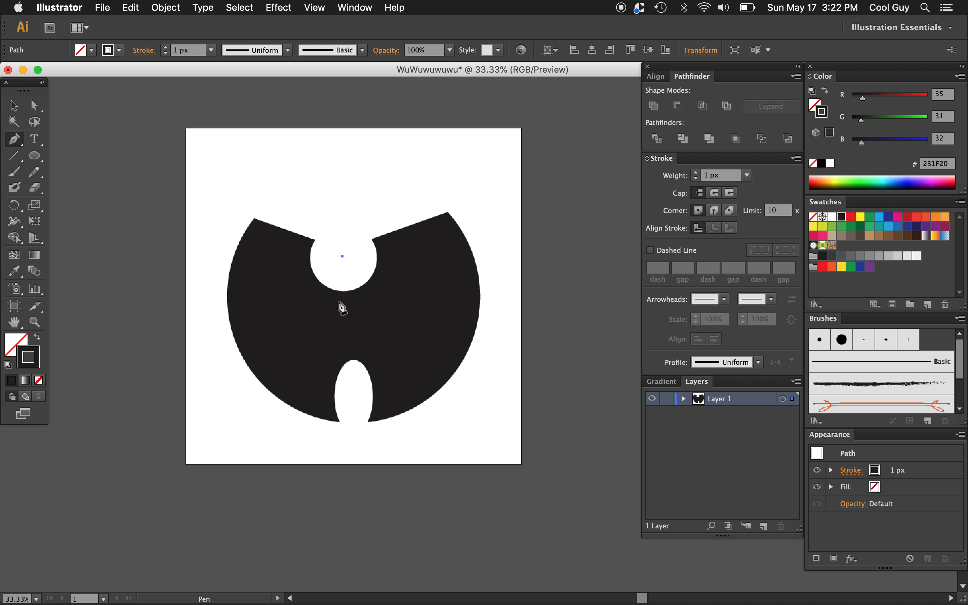
{"action": "left_click_drag", "start_coordinate": [337, 301], "coordinate": [308, 309]}
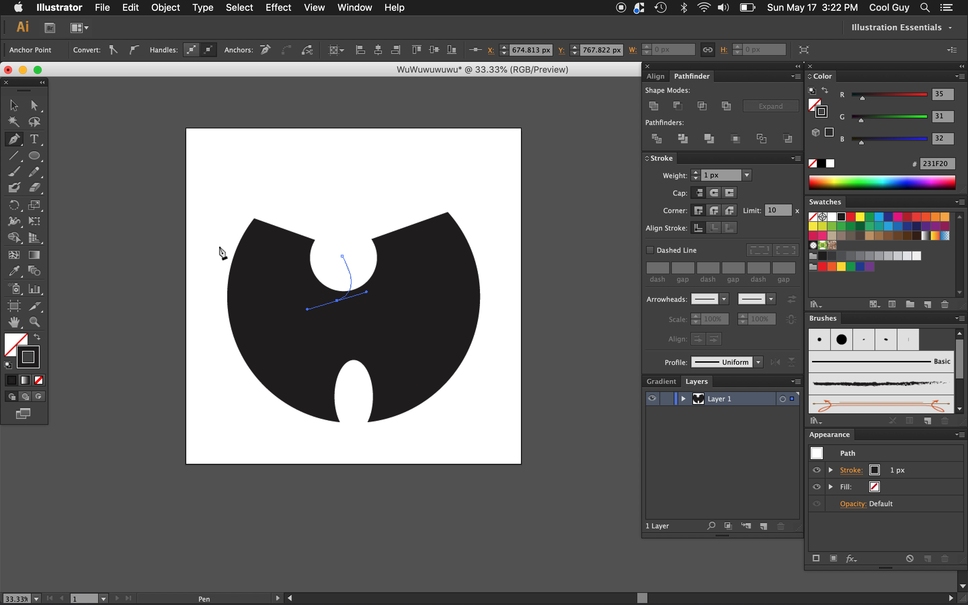
Widen the curved path with the Width tool to about 156 px, giving it a tapered profile
{"action": "key", "text": "shift+w"}
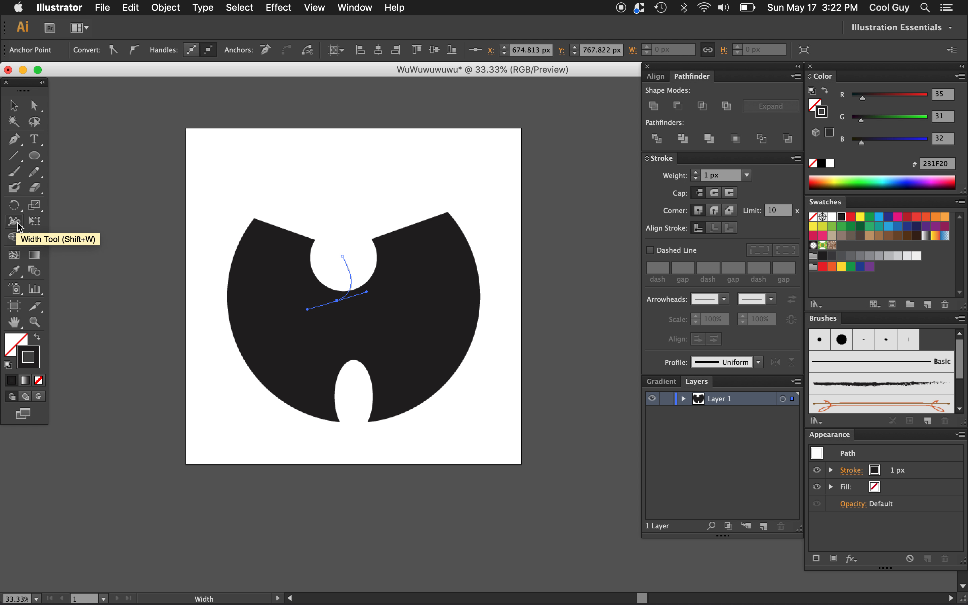
{"action": "mouse_move", "coordinate": [344, 259]}
{"action": "left_mouse_down"}
{"action": "mouse_move", "coordinate": [361, 246]}
{"action": "mouse_move", "coordinate": [365, 283]}
{"action": "left_mouse_up"}
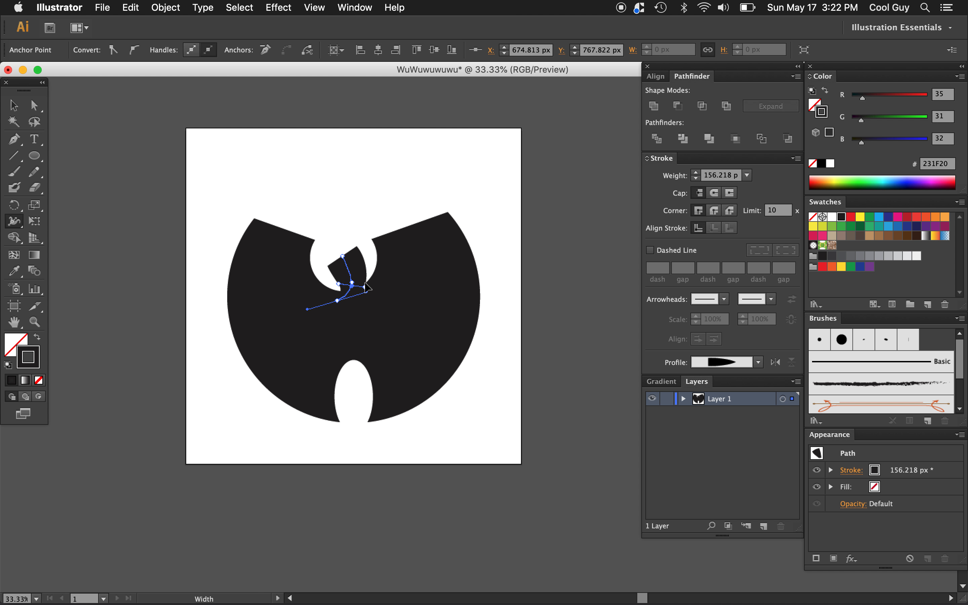
{"action": "key", "text": "v"}
{"action": "left_click", "coordinate": [380, 188]}
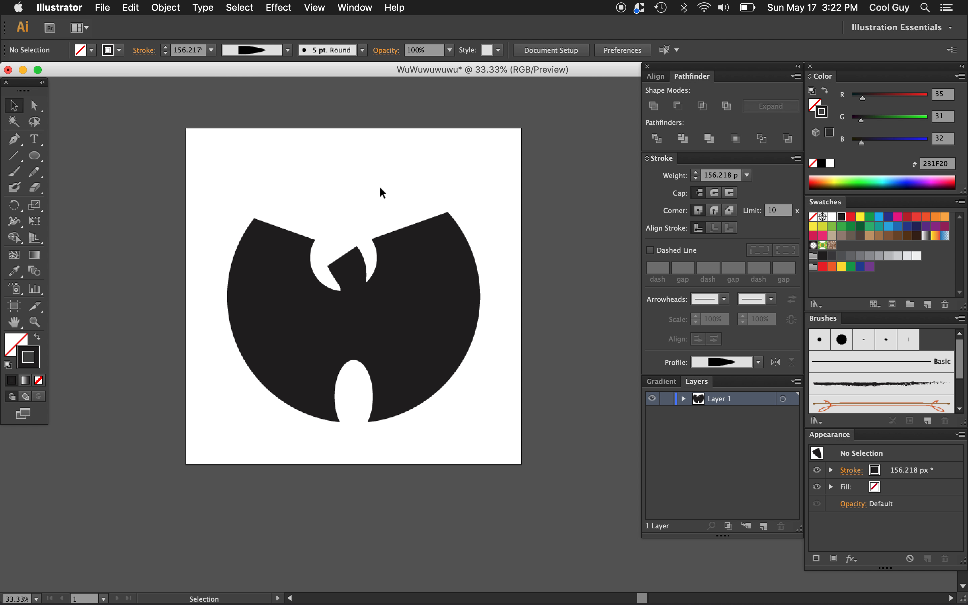
Reposition the tapered stroke slightly lower so it sits centered in the round cutout and overlaps the shape
{"action": "left_click", "coordinate": [354, 273]}
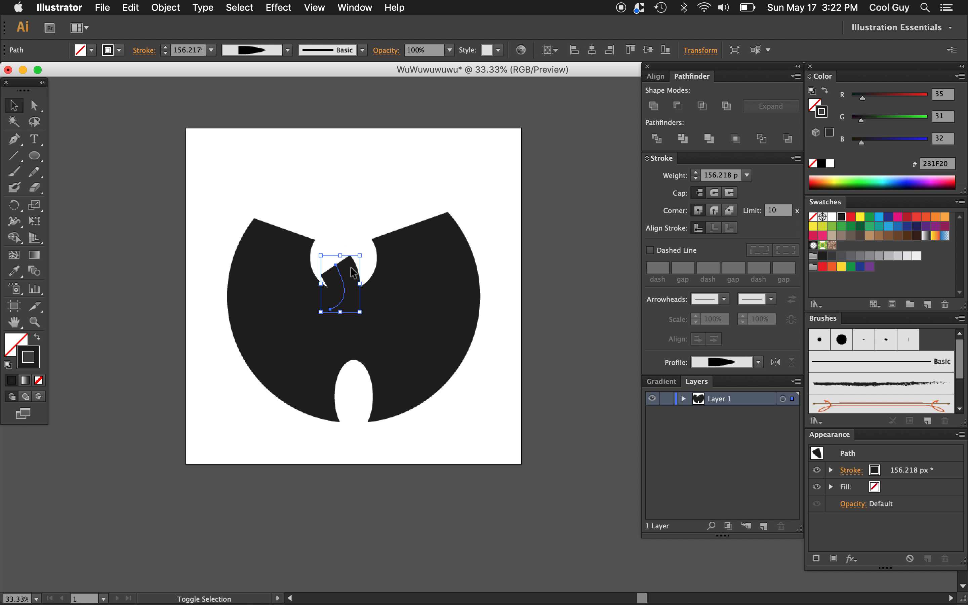
{"action": "key", "text": "shift+Right"}
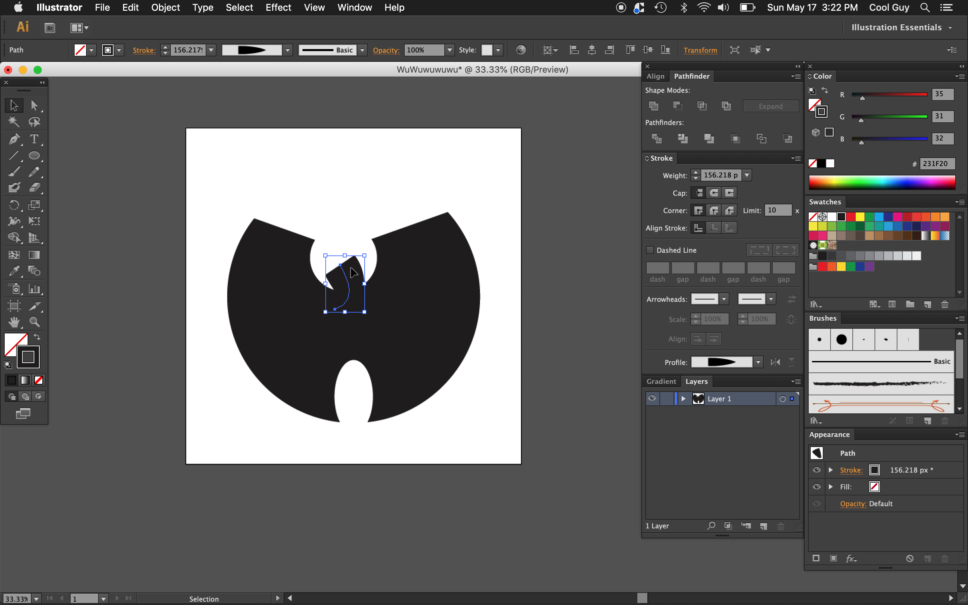
{"action": "left_click", "coordinate": [368, 197]}
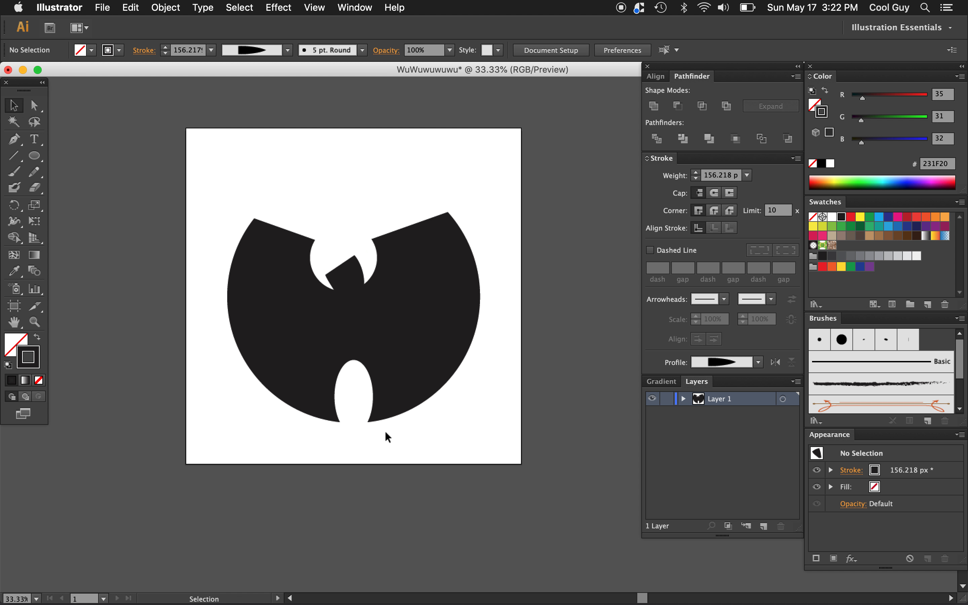
{"action": "key", "text": "a"}
{"action": "left_click", "coordinate": [335, 419]}
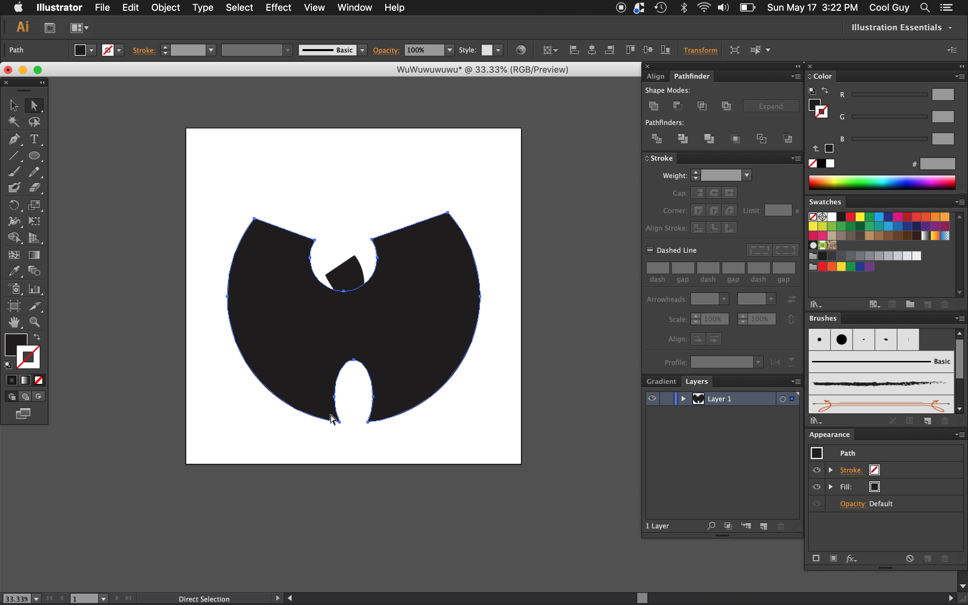
{"action": "key", "text": "v"}
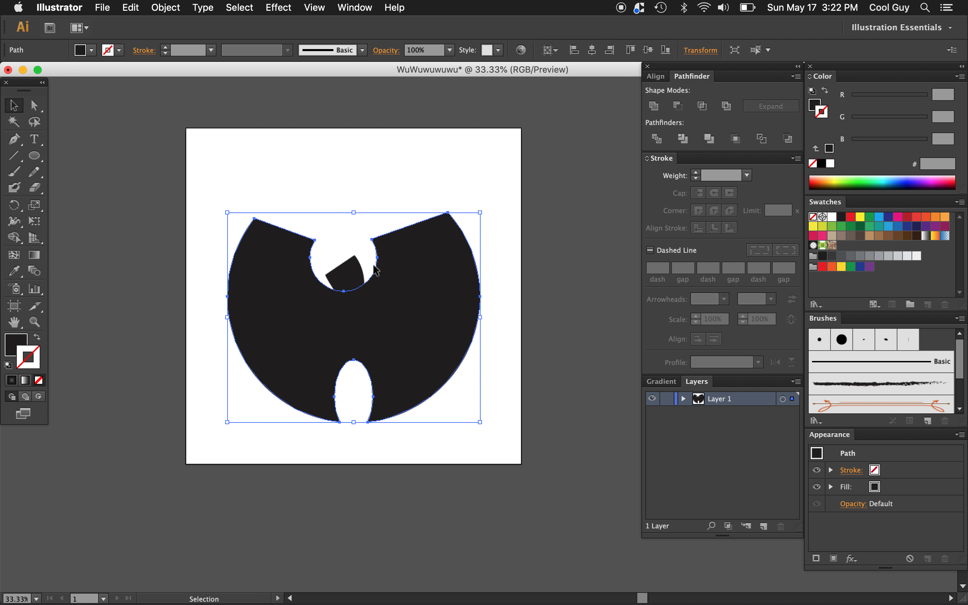
Expand the appearance of the tapered stroke in the round cutout into a filled shape
{"action": "left_click", "coordinate": [346, 260]}
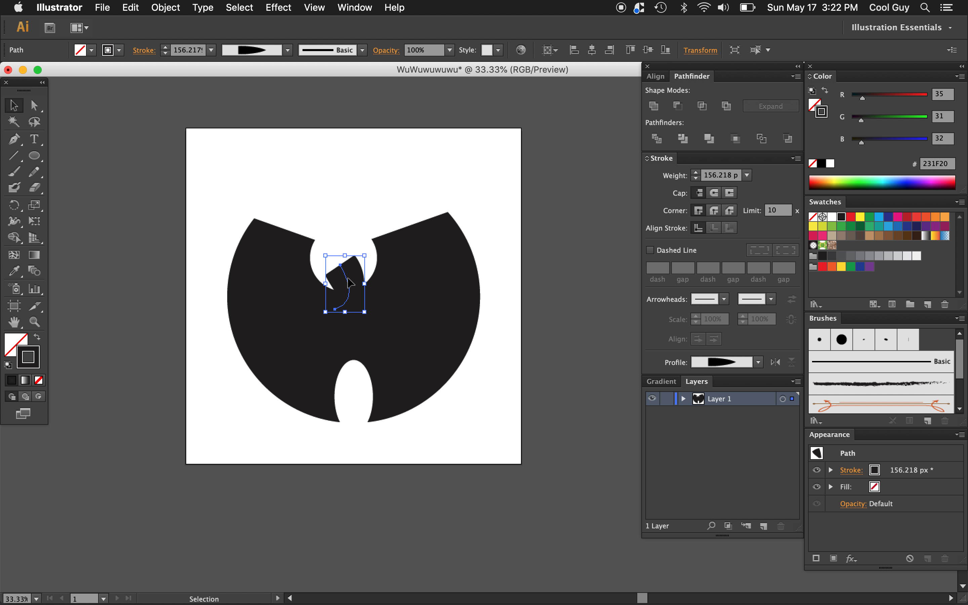
{"action": "left_click", "coordinate": [171, 14]}
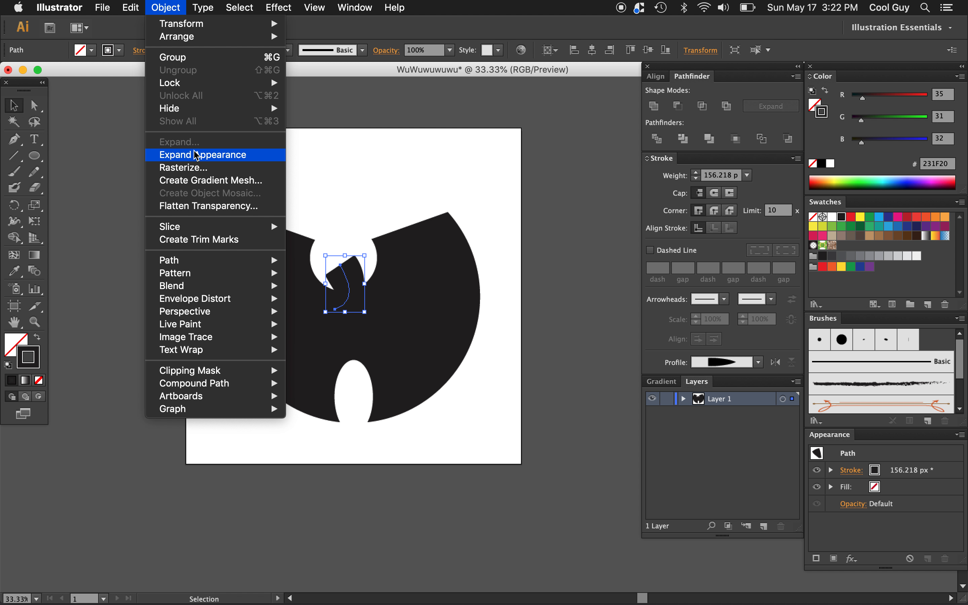
{"action": "left_click", "coordinate": [202, 155]}
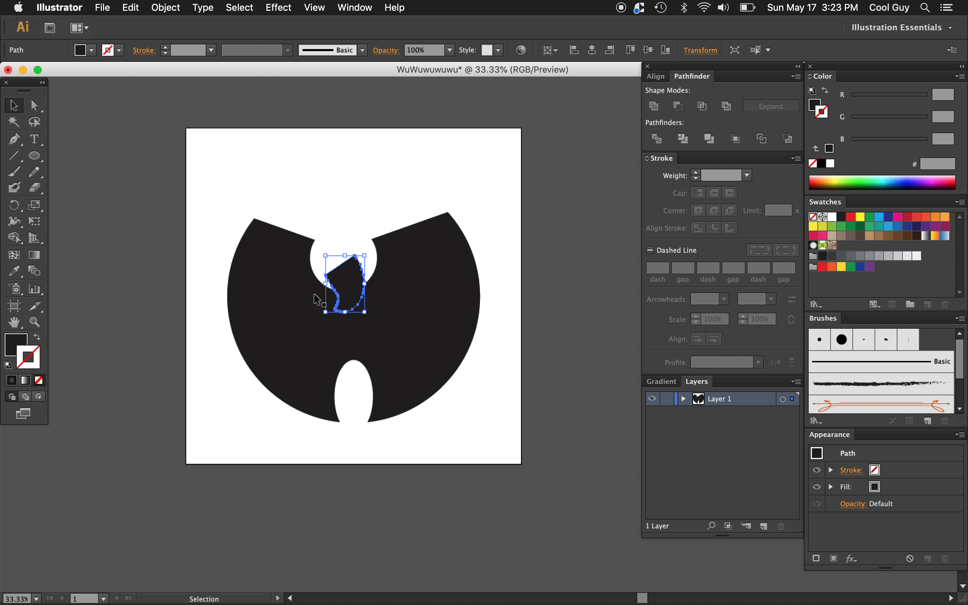
Merge the expanded tapered piece with the near-black shape using Pathfinder's Unite
{"action": "left_click_drag", "start_coordinate": [444, 191], "coordinate": [276, 316]}
{"action": "left_click", "coordinate": [655, 106]}
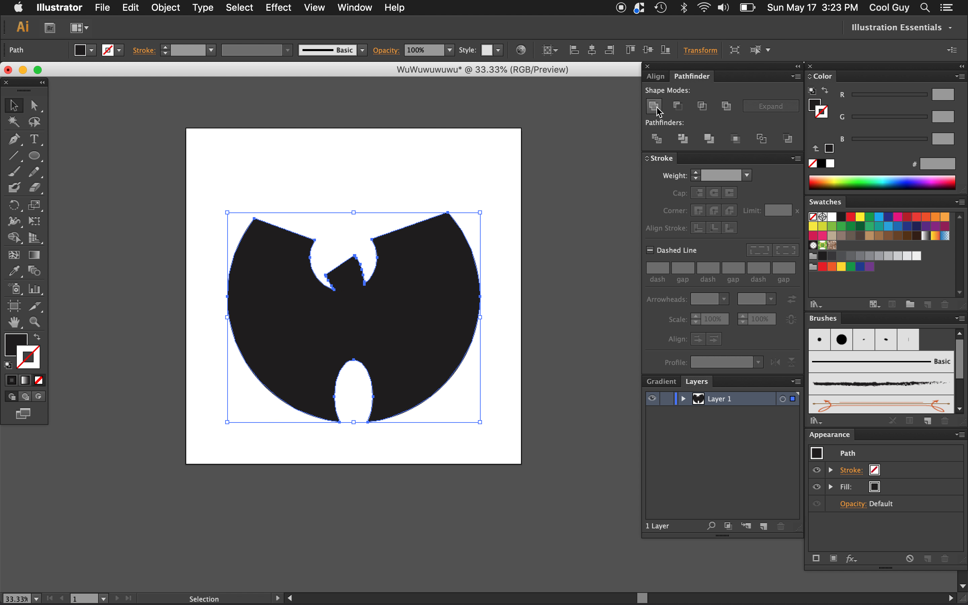
{"action": "left_click", "coordinate": [456, 176]}
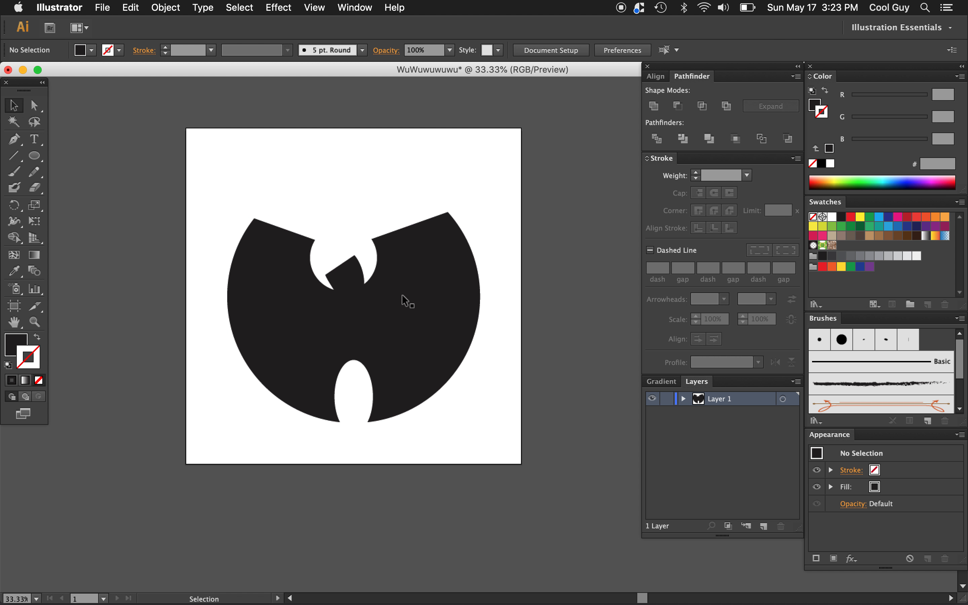
Move the lower right corner anchor of the bottom opening down 80 px and left 10 px to form a pointed tip
{"action": "left_click", "coordinate": [316, 386]}
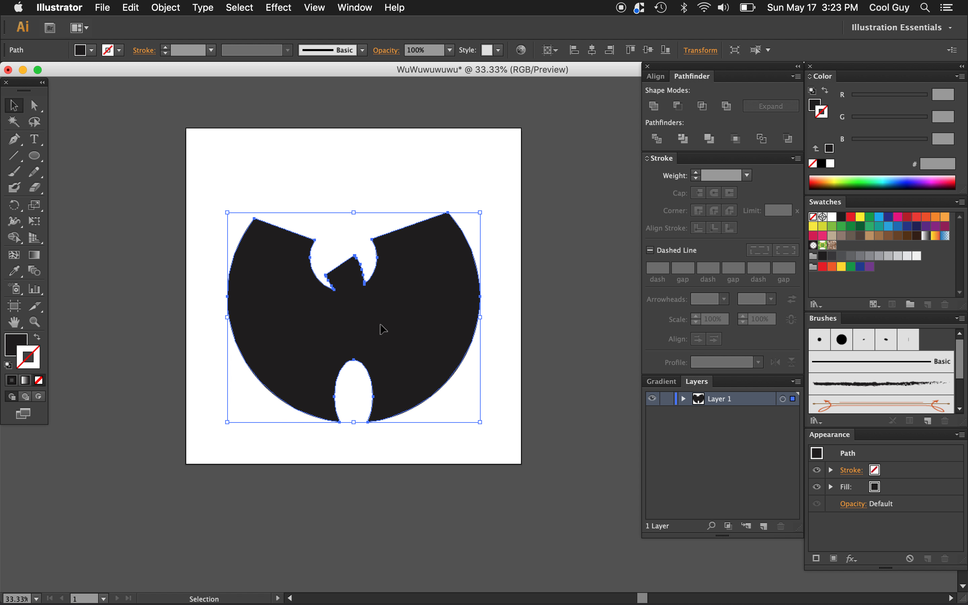
{"action": "key", "text": "l"}
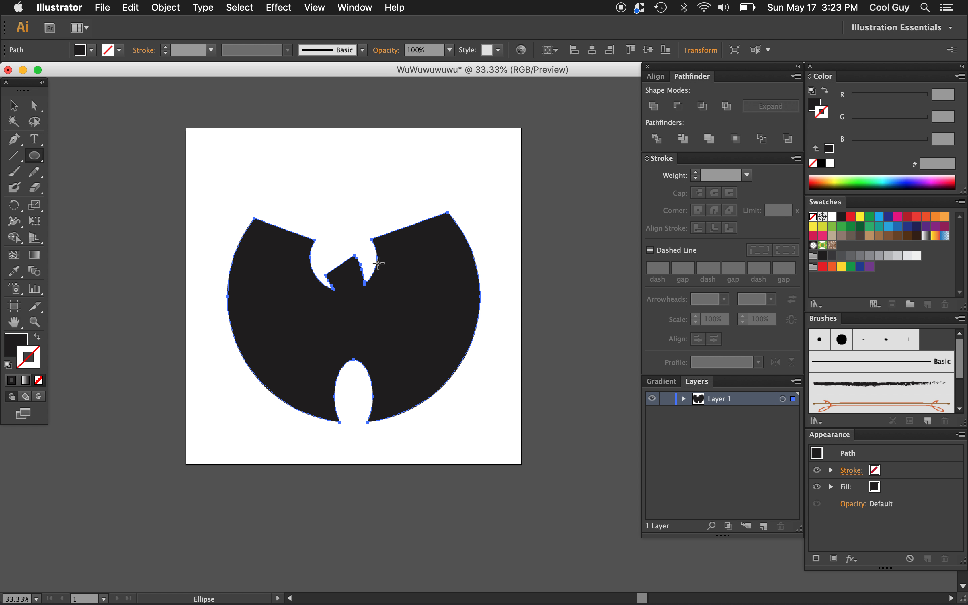
{"action": "key", "text": "a"}
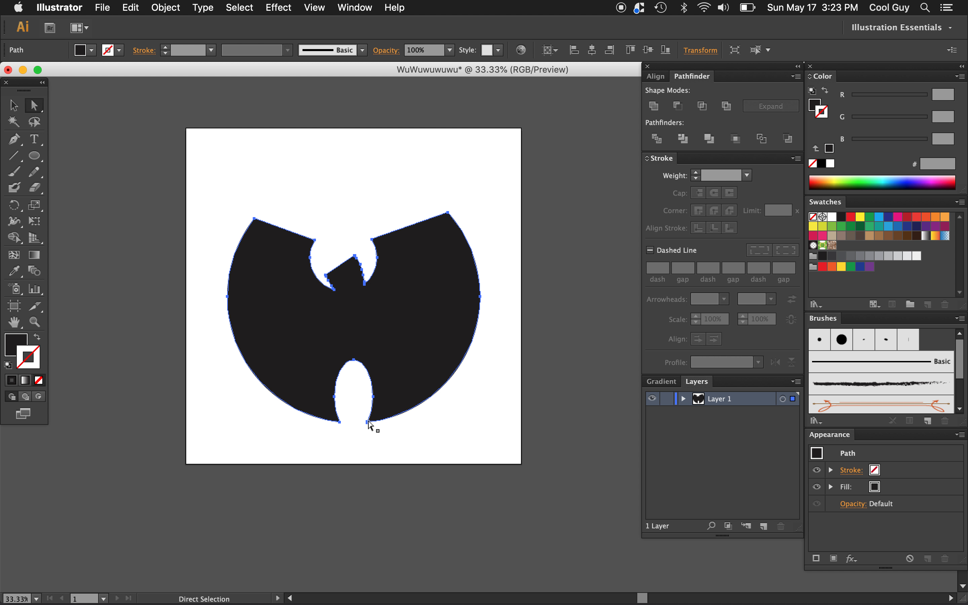
{"action": "left_click", "coordinate": [368, 424]}
{"action": "key", "text": "shift+Down"}
{"action": "key", "text": "shift+Down"}
{"action": "key", "text": "shift+Down"}
{"action": "key", "text": "shift+Down"}
{"action": "key", "text": "shift+Down"}
{"action": "key", "text": "shift+Down"}
{"action": "key", "text": "shift+Down"}
{"action": "key", "text": "shift+Down"}
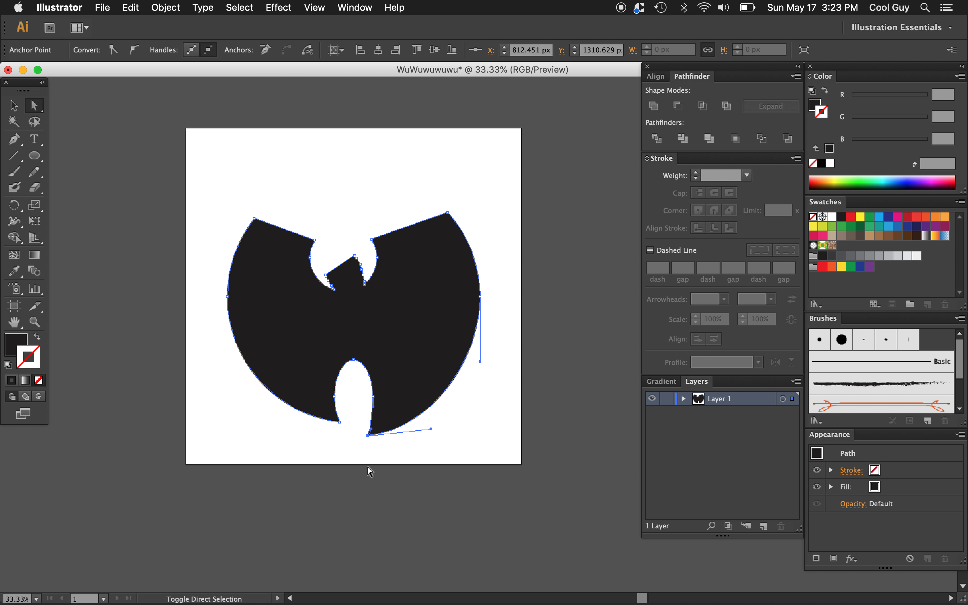
{"action": "key", "text": "shift+Left"}
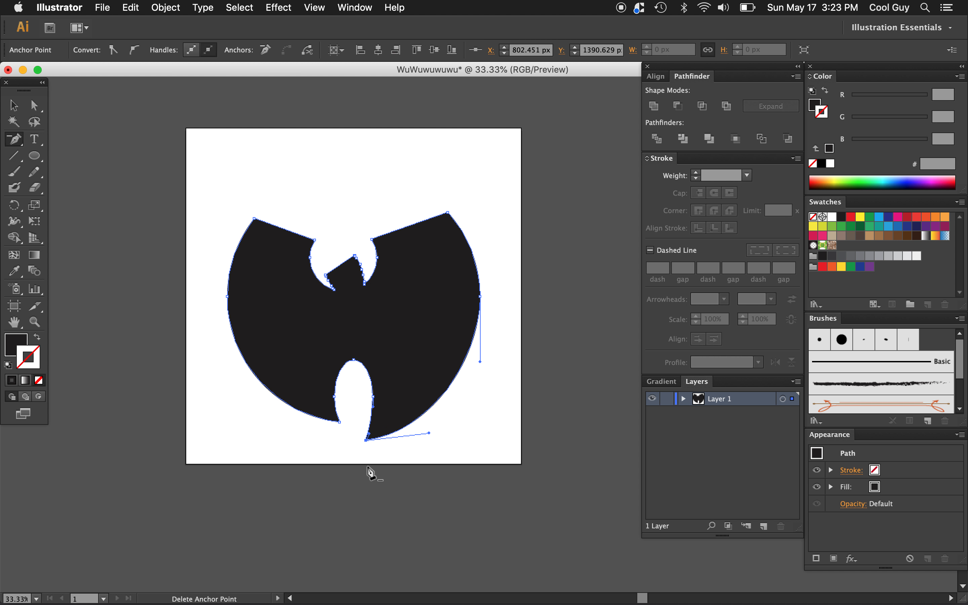
Nudge the right side anchor of the bottom opening horizontally to refine the curve above the pointed tip
{"action": "left_click", "coordinate": [375, 397]}
{"action": "key", "text": "shift+Left"}
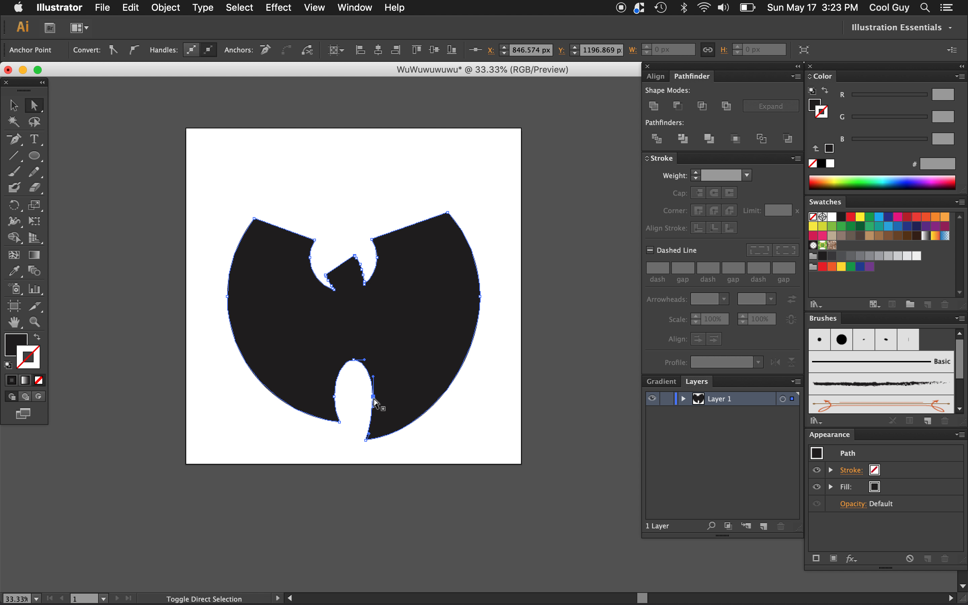
{"action": "key", "text": "Right"}
{"action": "left_click", "coordinate": [256, 445]}
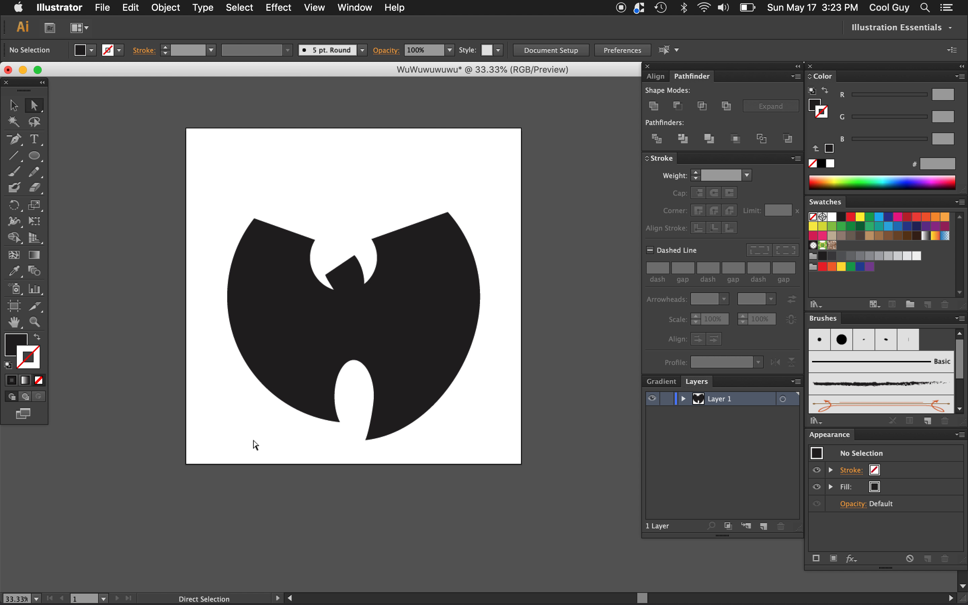
Lower the rightmost anchor of the shape's outer curve to Y 780 px
{"action": "left_click", "coordinate": [426, 318]}
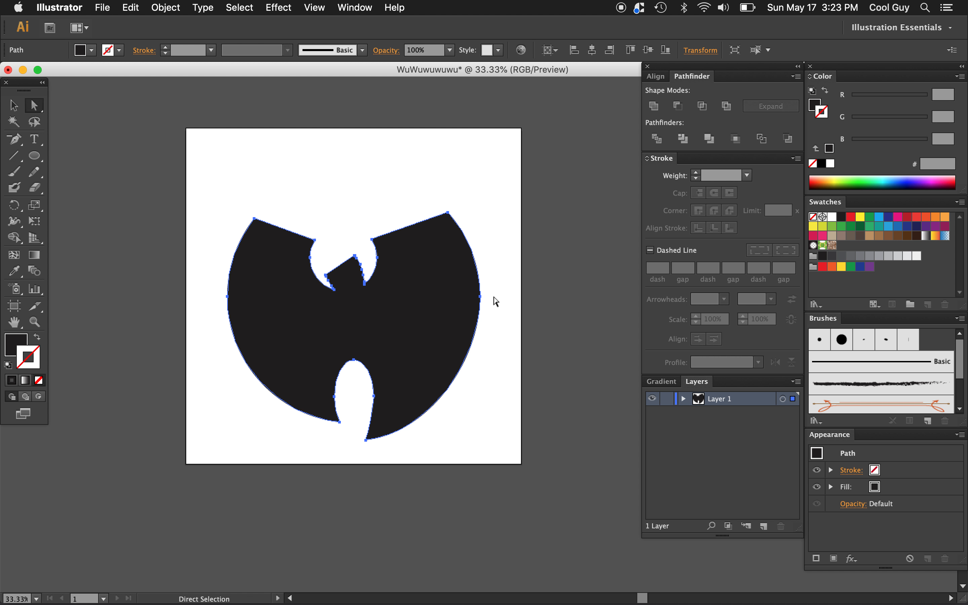
{"action": "left_click", "coordinate": [480, 298]}
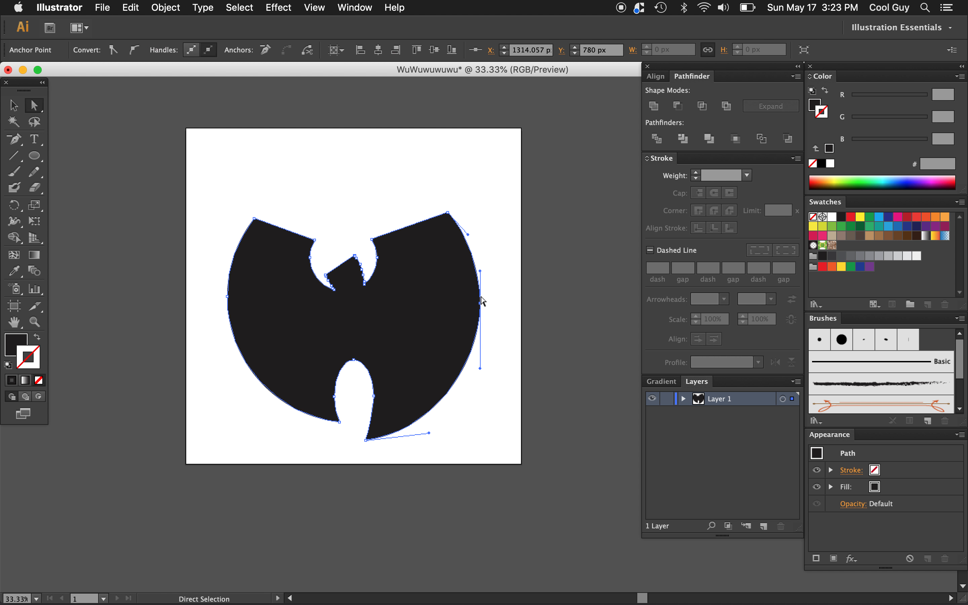
{"action": "left_click", "coordinate": [501, 225]}
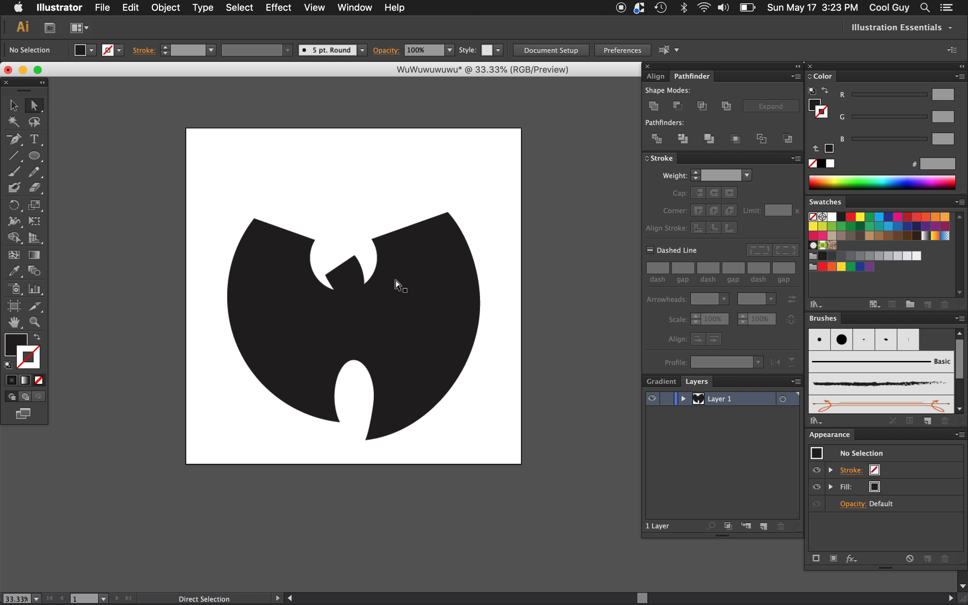
Shift the top anchor and both side anchors of the bottom opening slightly down to lower its arch
{"action": "left_click", "coordinate": [353, 318]}
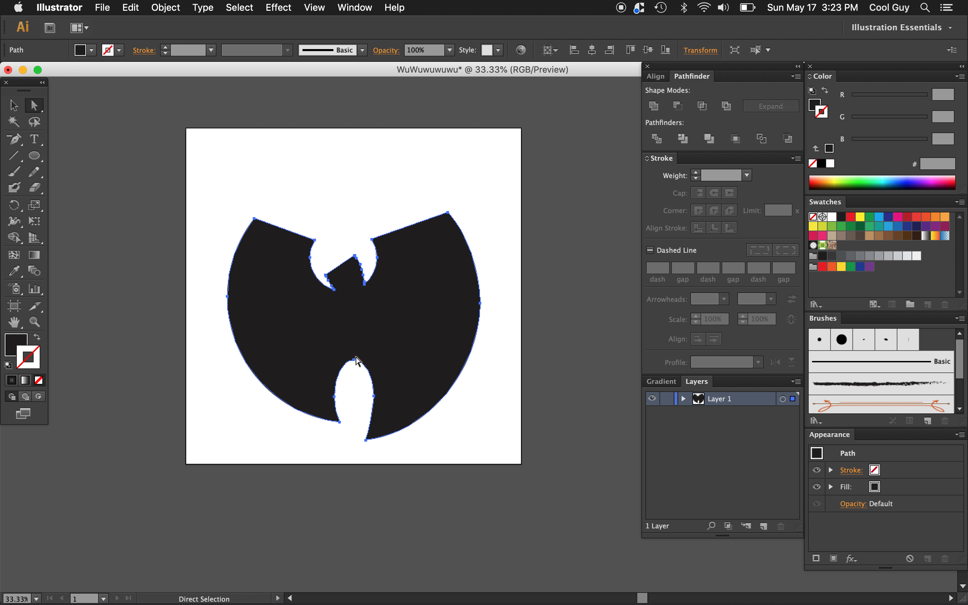
{"action": "left_click", "coordinate": [373, 399]}
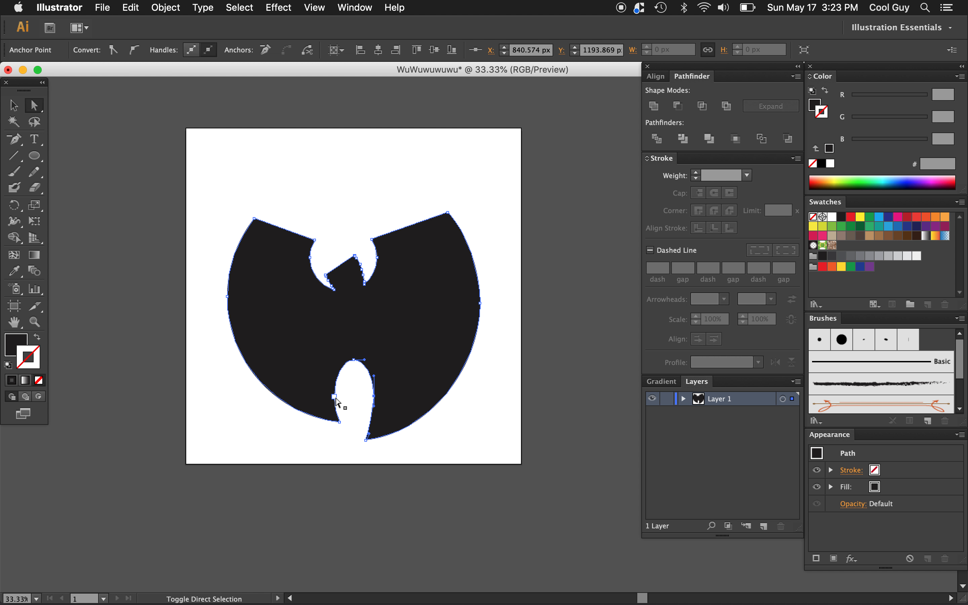
{"action": "left_click_drag", "start_coordinate": [354, 361], "coordinate": [355, 364]}
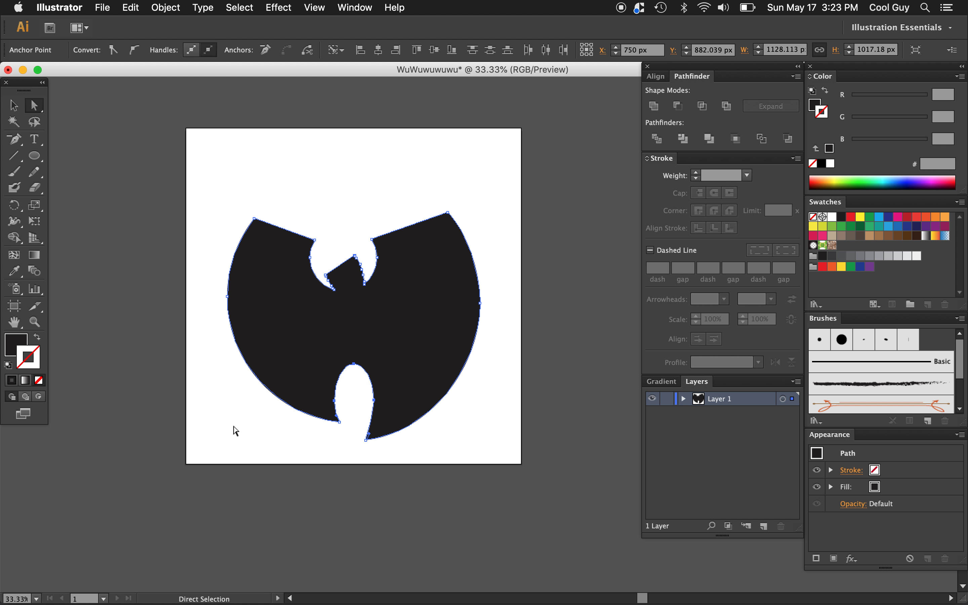
{"action": "left_click", "coordinate": [236, 431]}
{"action": "left_click", "coordinate": [355, 364]}
{"action": "left_click", "coordinate": [200, 434]}
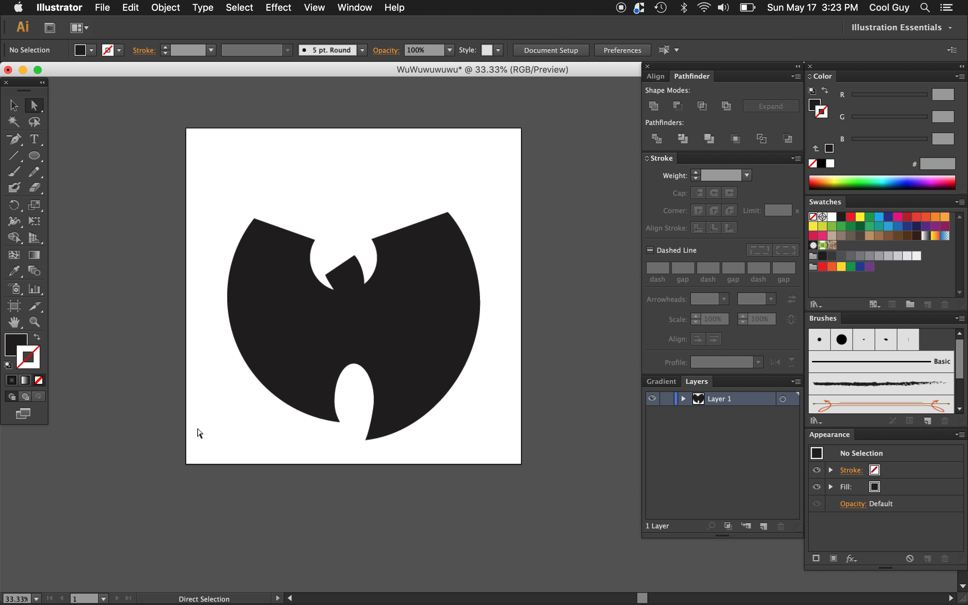
Align the whole W shape to the vertical center of the artboard
{"action": "left_click", "coordinate": [354, 317]}
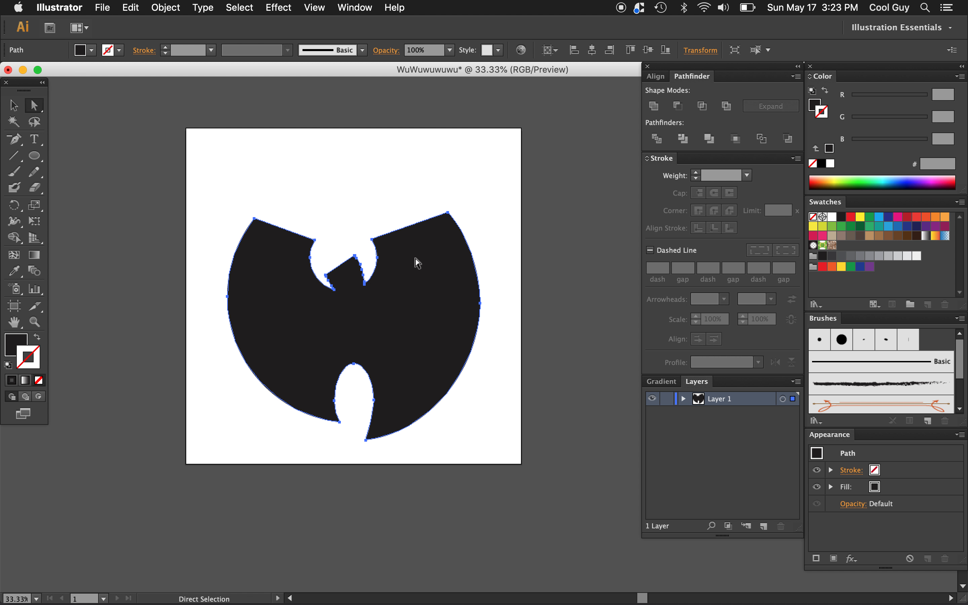
{"action": "left_click", "coordinate": [657, 76]}
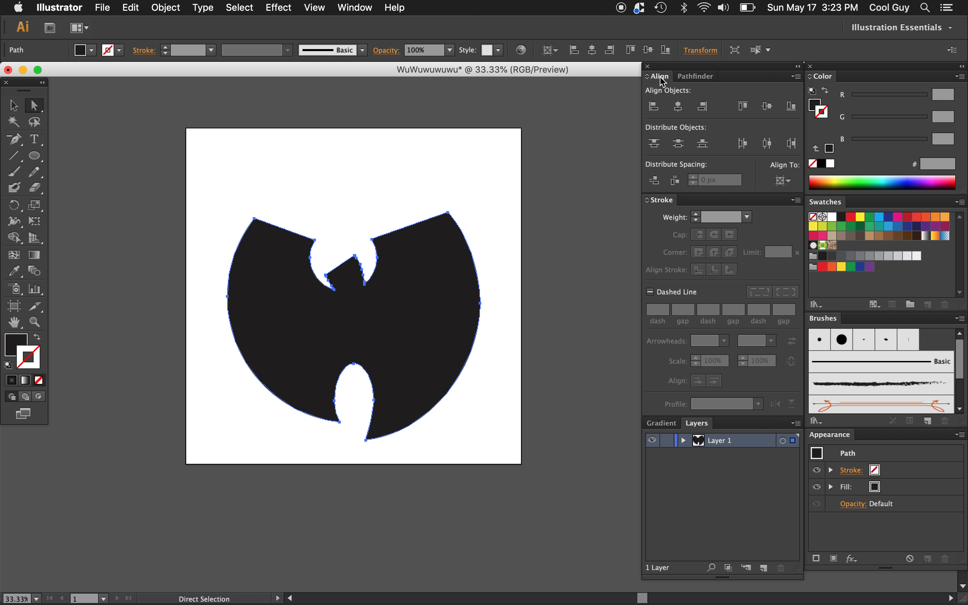
{"action": "left_click", "coordinate": [767, 106]}
{"action": "left_click", "coordinate": [504, 297]}
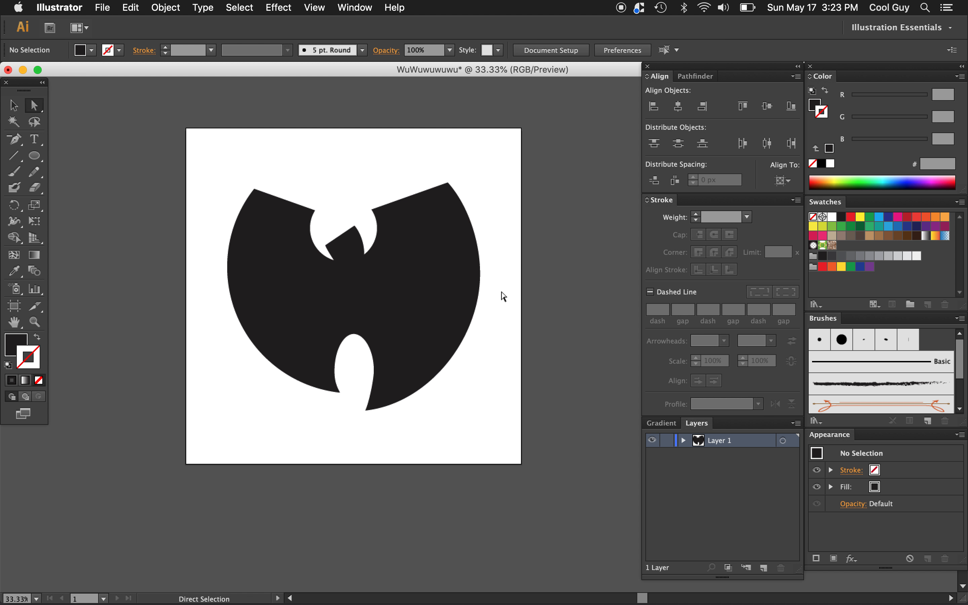
Draw a wide horizontal rectangle filled with 231F20 across the middle of the W shape, extending past both sides
{"action": "key", "text": "v"}
{"action": "left_click", "coordinate": [352, 292]}
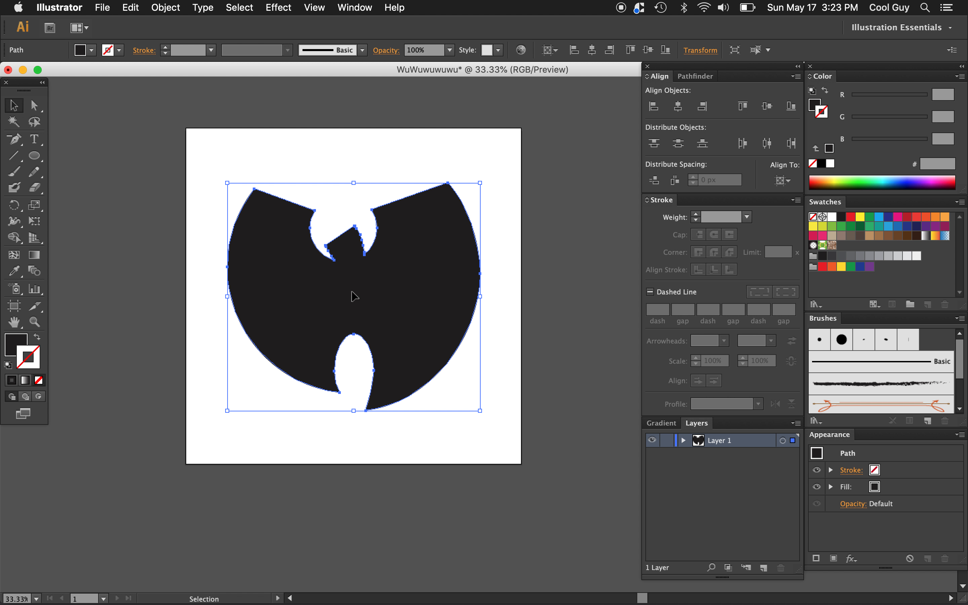
{"action": "key", "text": "m"}
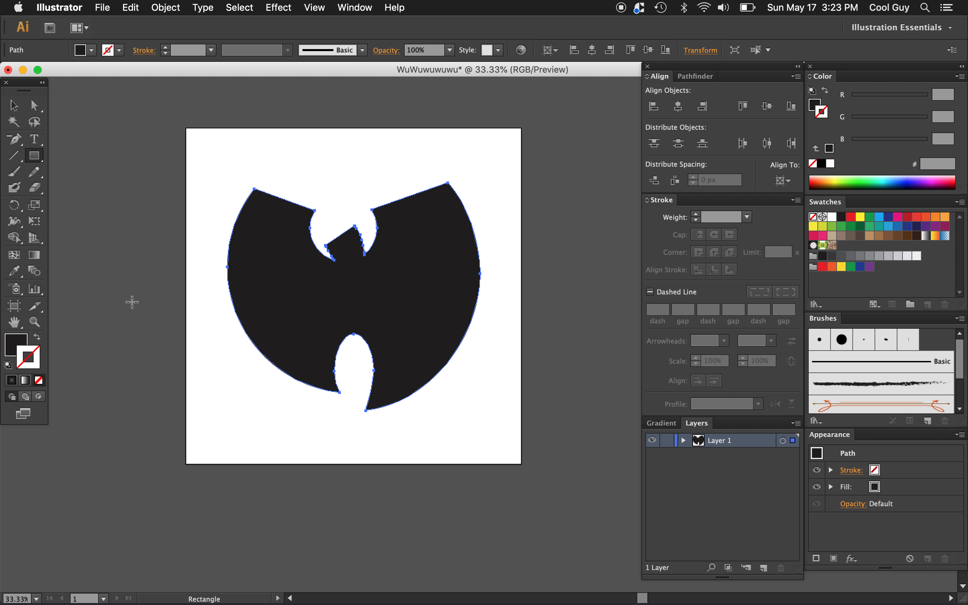
{"action": "left_click", "coordinate": [12, 345]}
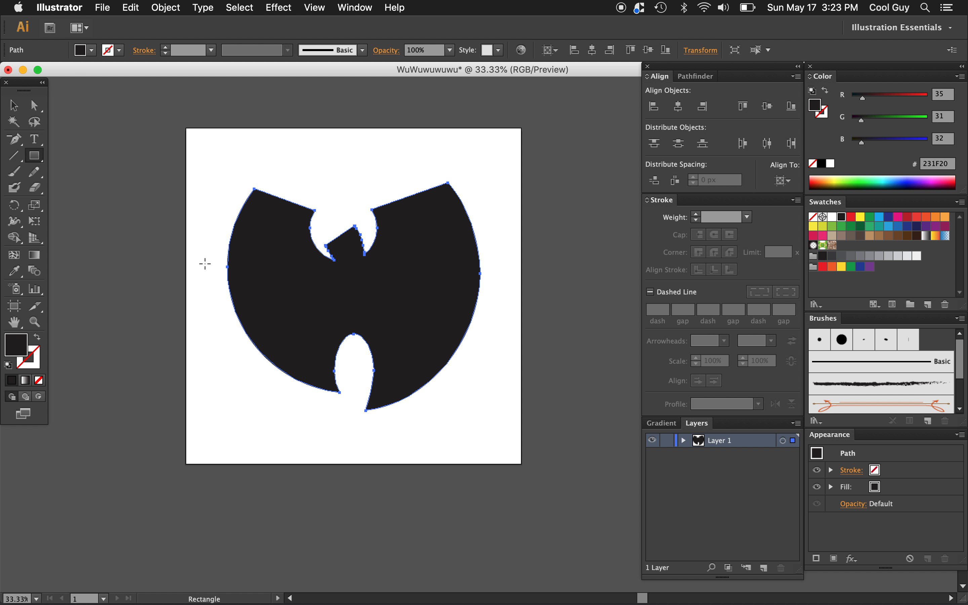
{"action": "left_click_drag", "start_coordinate": [204, 268], "coordinate": [512, 321]}
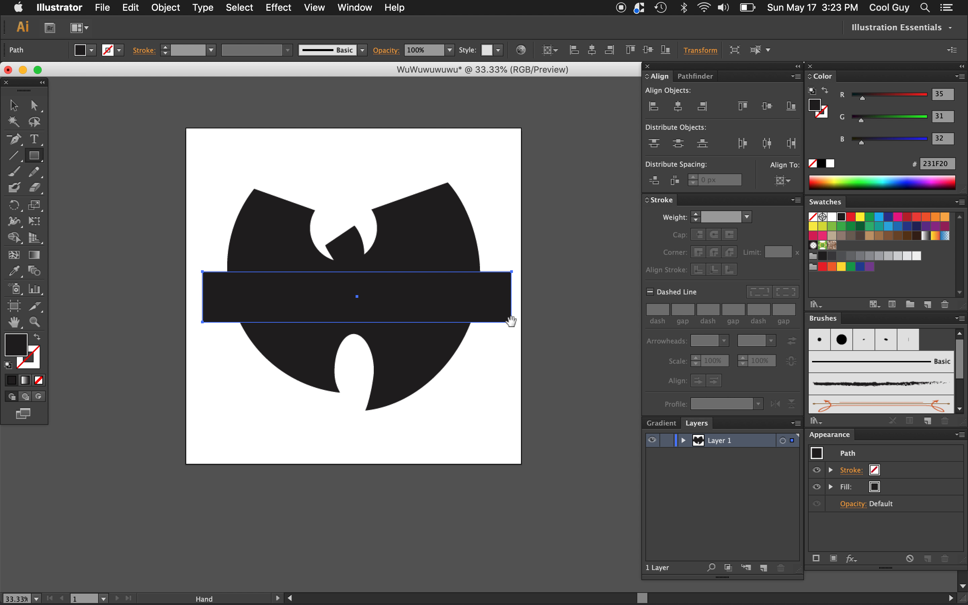
Subtract the rectangle from the W shape with Pathfinder's Minus Front to cut an open band through its middle
{"action": "key", "text": "v"}
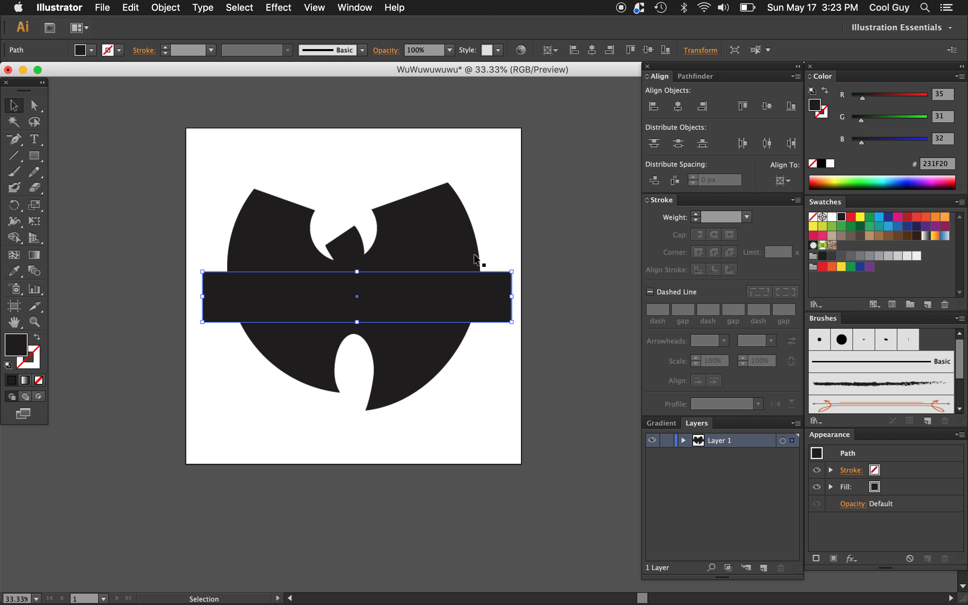
{"action": "left_click", "coordinate": [443, 229], "text": "shift"}
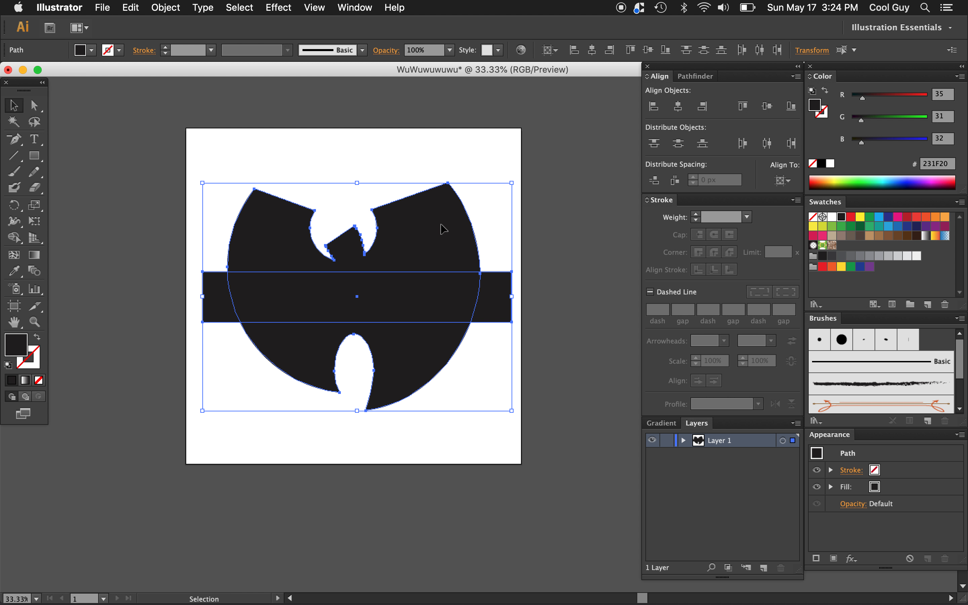
{"action": "left_click", "coordinate": [695, 76]}
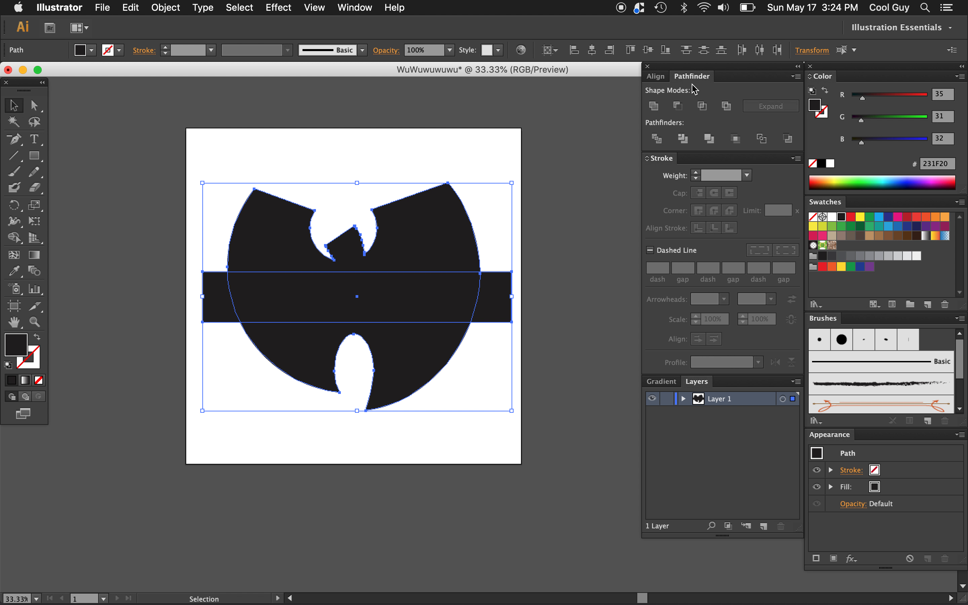
{"action": "left_click", "coordinate": [682, 104]}
{"action": "left_click", "coordinate": [496, 157]}
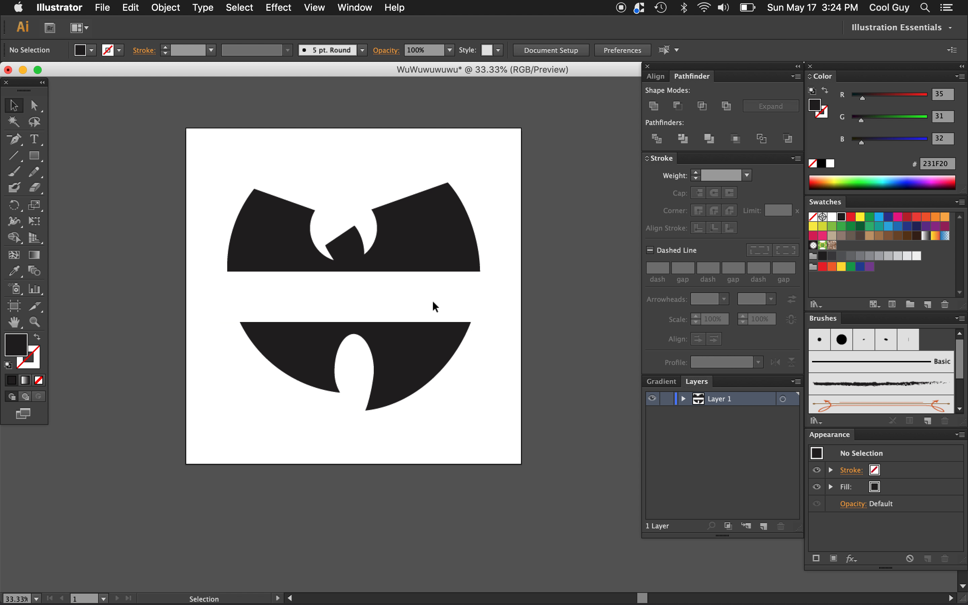
Add the text "WU TANG" in the open band and set its font size to 100 px
{"action": "key", "text": "t"}
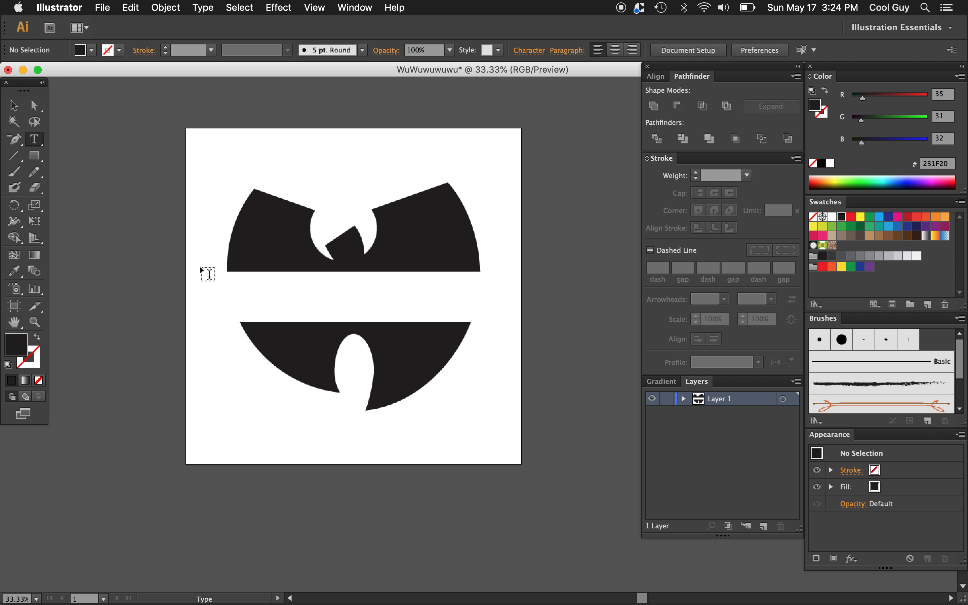
{"action": "left_click", "coordinate": [257, 291]}
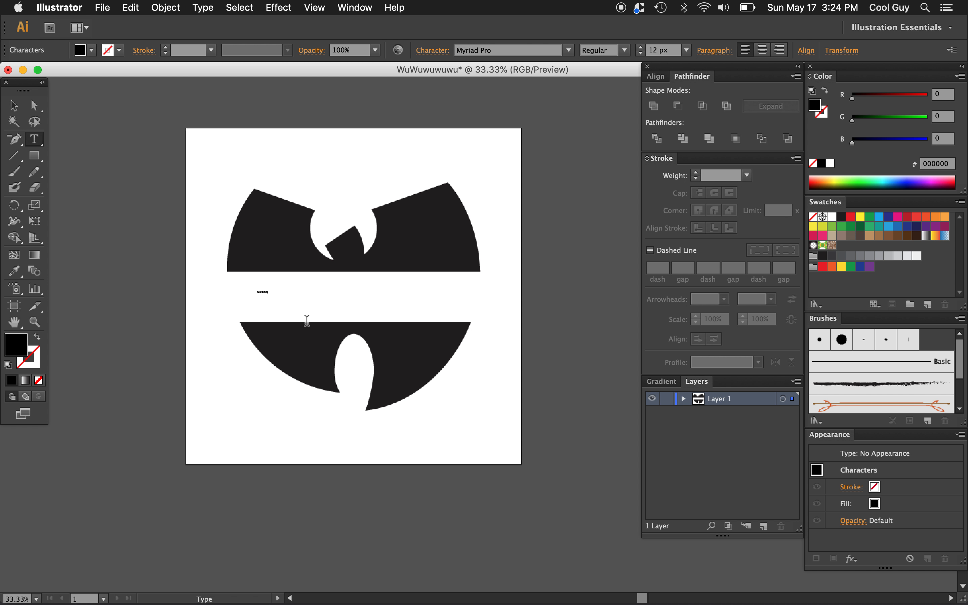
{"action": "key", "text": "super+a"}
{"action": "left_click", "coordinate": [671, 51]}
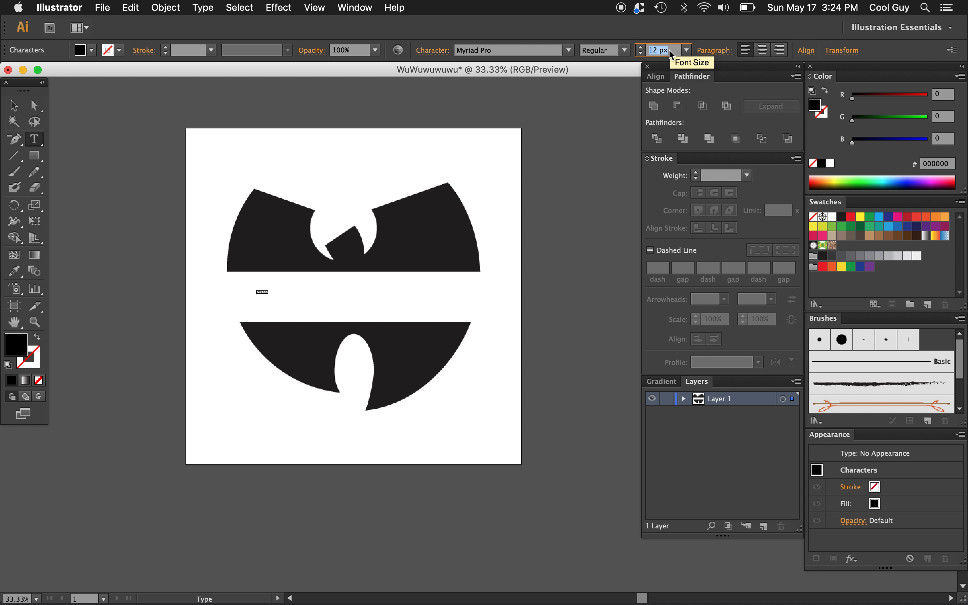
{"action": "type", "text": "100"}
{"action": "key", "text": "Return"}
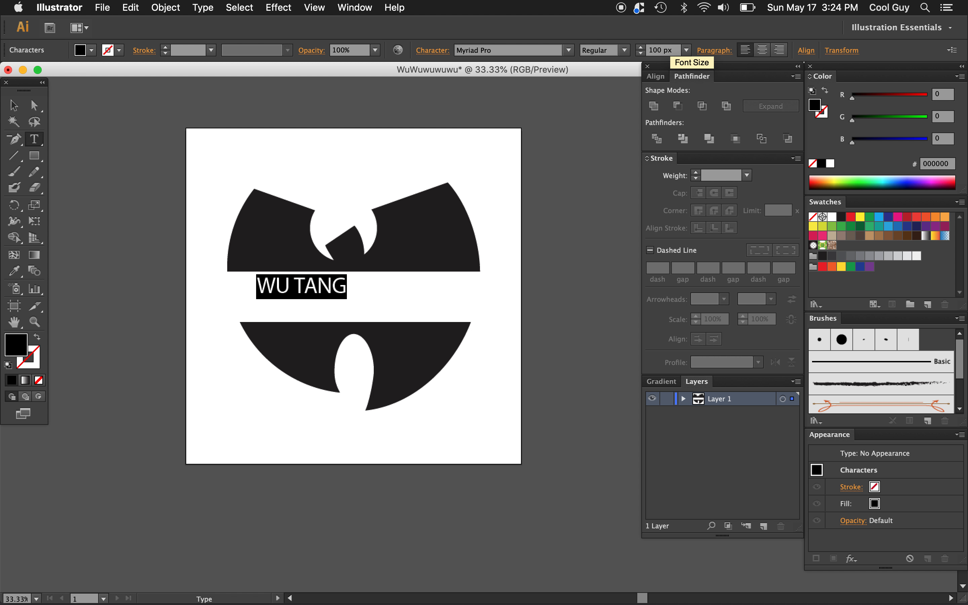
Change the font of the "WU TANG" text to Arigatou Gozaimasu
{"action": "left_click", "coordinate": [480, 49]}
{"action": "left_click", "coordinate": [569, 51]}
{"action": "scroll", "coordinate": [549, 121], "scroll_direction": "up", "scroll_amount": 15}
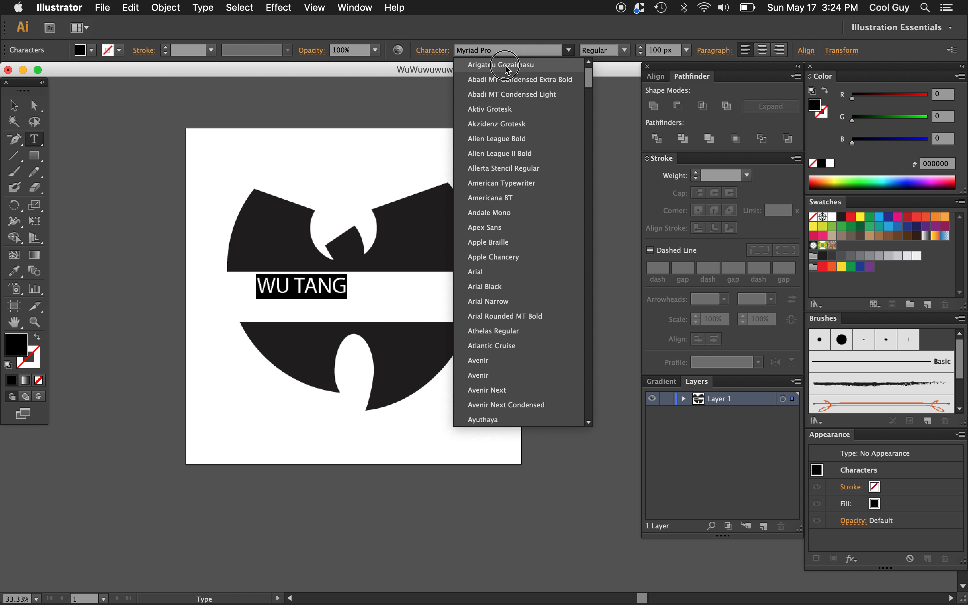
{"action": "left_click", "coordinate": [509, 65]}
{"action": "left_click", "coordinate": [16, 107]}
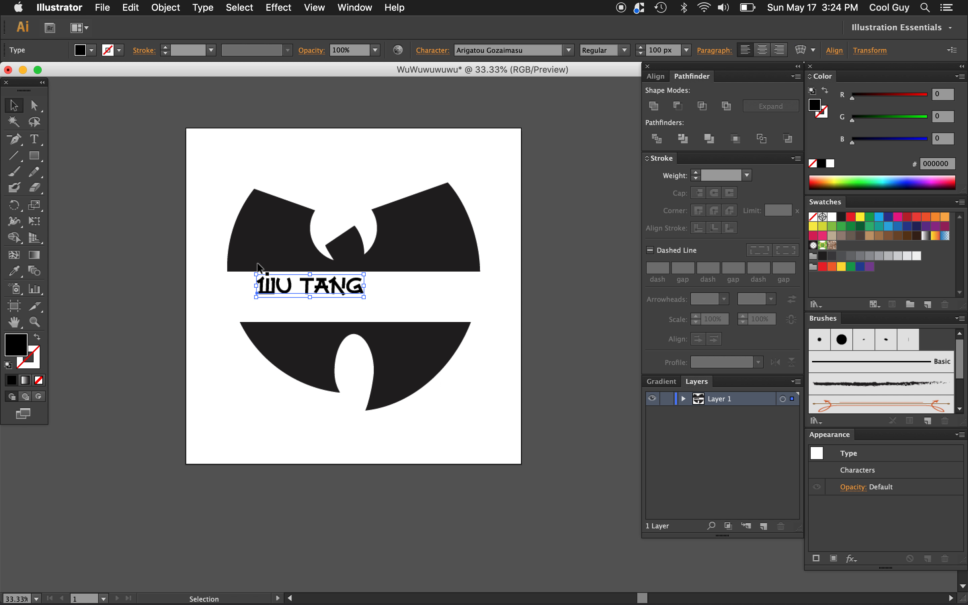
Scale the "WU TANG" text up to about 227.3 px so it fills the band between the two halves
{"action": "left_click_drag", "start_coordinate": [364, 298], "coordinate": [472, 322]}
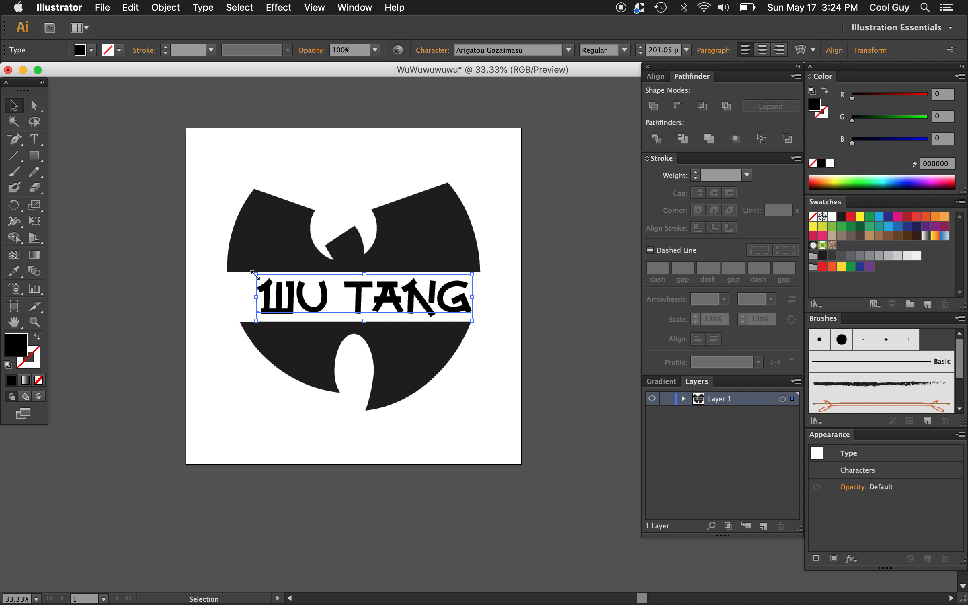
{"action": "left_click_drag", "start_coordinate": [257, 275], "coordinate": [226, 267]}
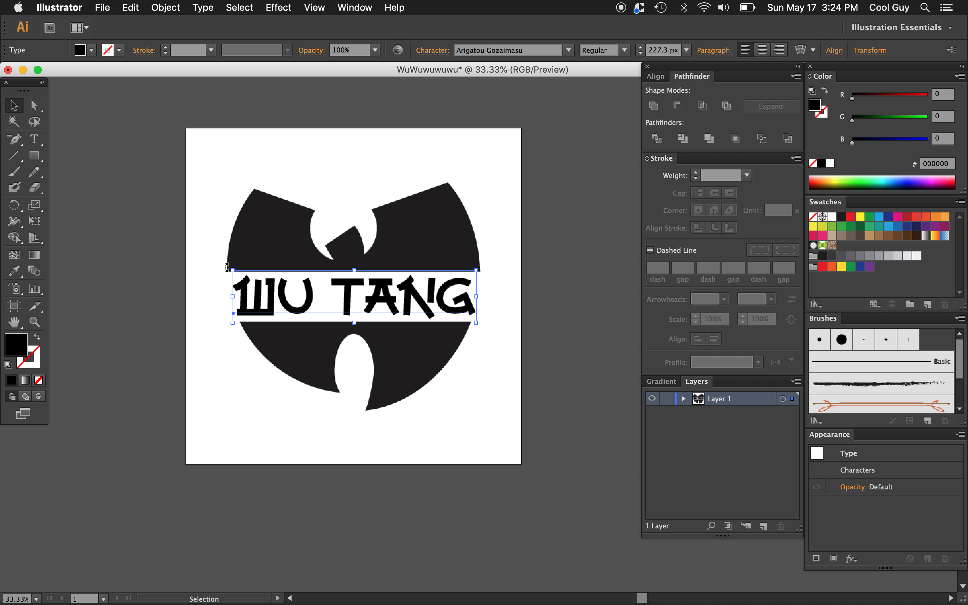
{"action": "left_click", "coordinate": [463, 396]}
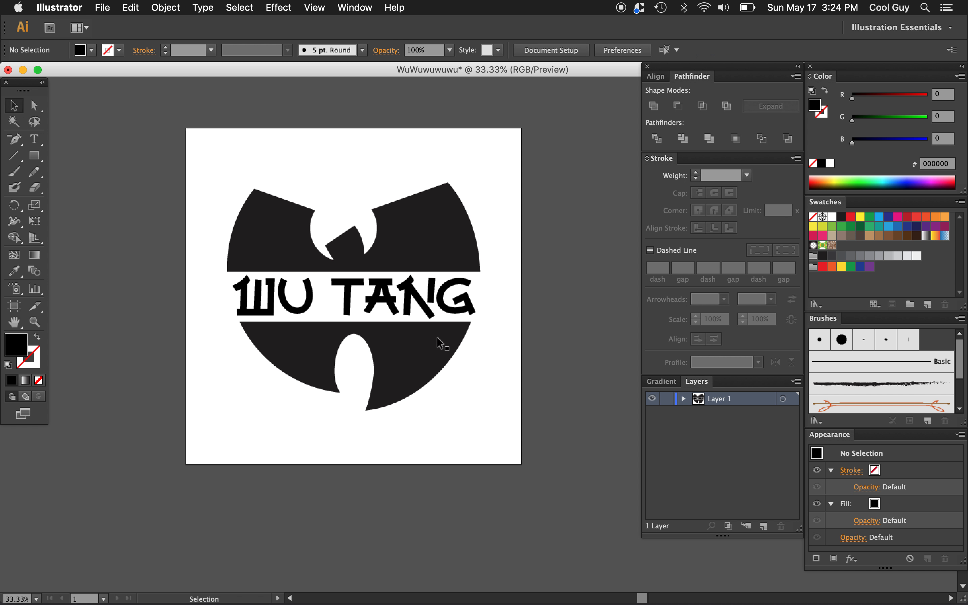
Replace the band text with "COOL GUY" and scale it down to about 209.8 px to fit the logo's width
{"action": "double_click", "coordinate": [427, 300]}
{"action": "key", "text": "super+a"}
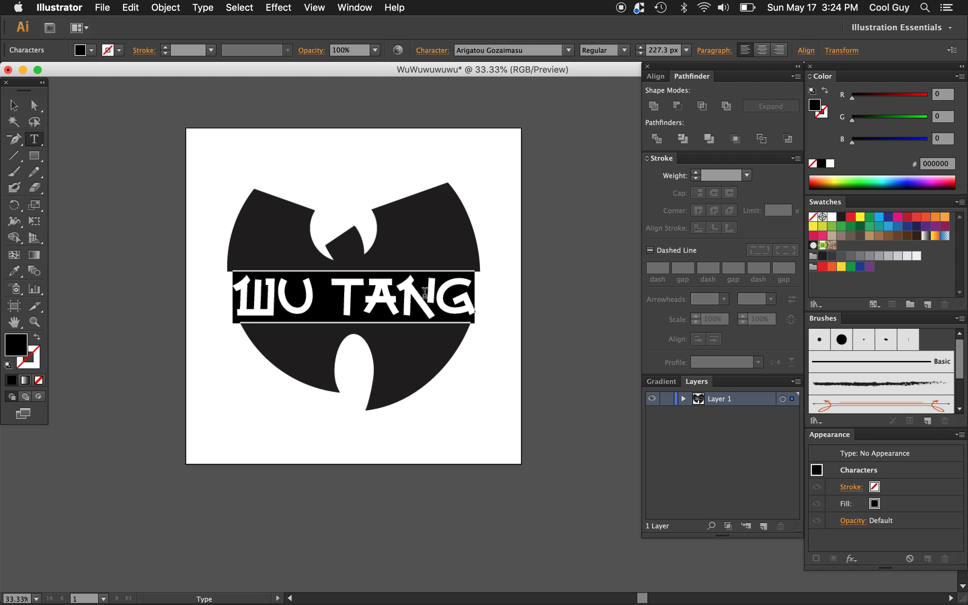
{"action": "type", "text": "COOL GUY"}
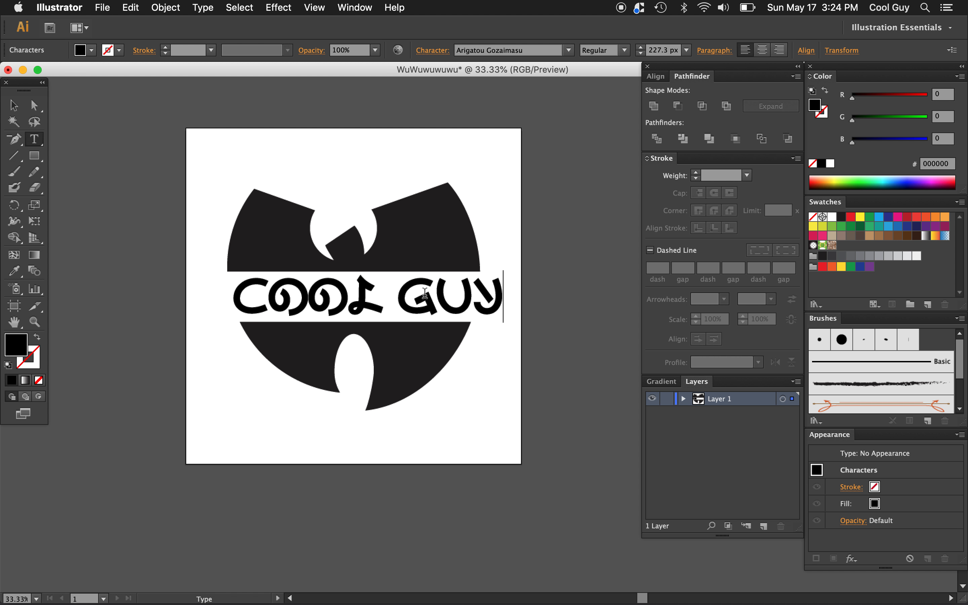
{"action": "key", "text": "Escape"}
{"action": "left_click_drag", "start_coordinate": [505, 273], "coordinate": [487, 274]}
Replace the band text with "PROTECT" and scale it up to about 217.15 px to fit the logo's width
{"action": "double_click", "coordinate": [446, 301]}
{"action": "key", "text": "super+a"}
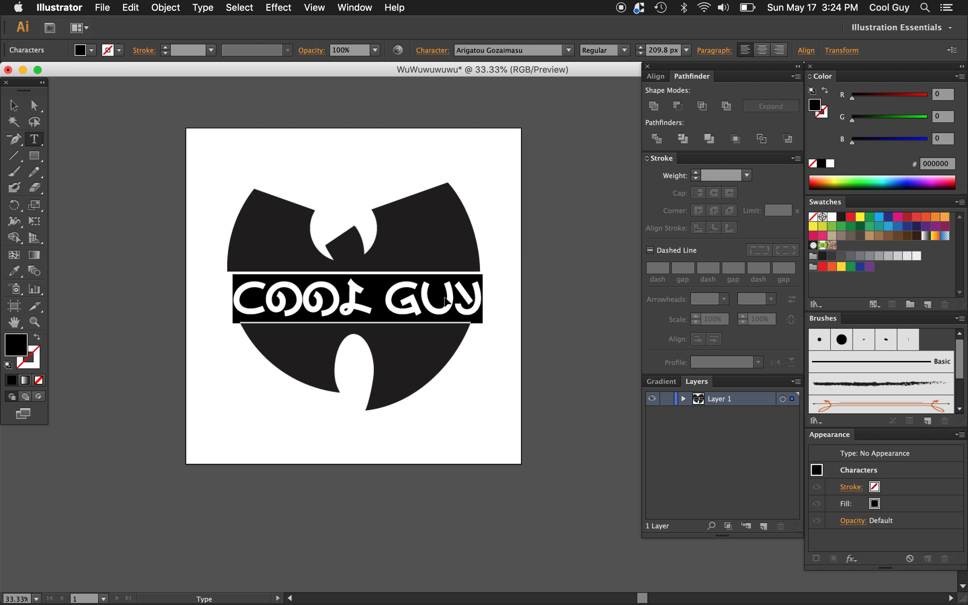
{"action": "type", "text": "PROTECT"}
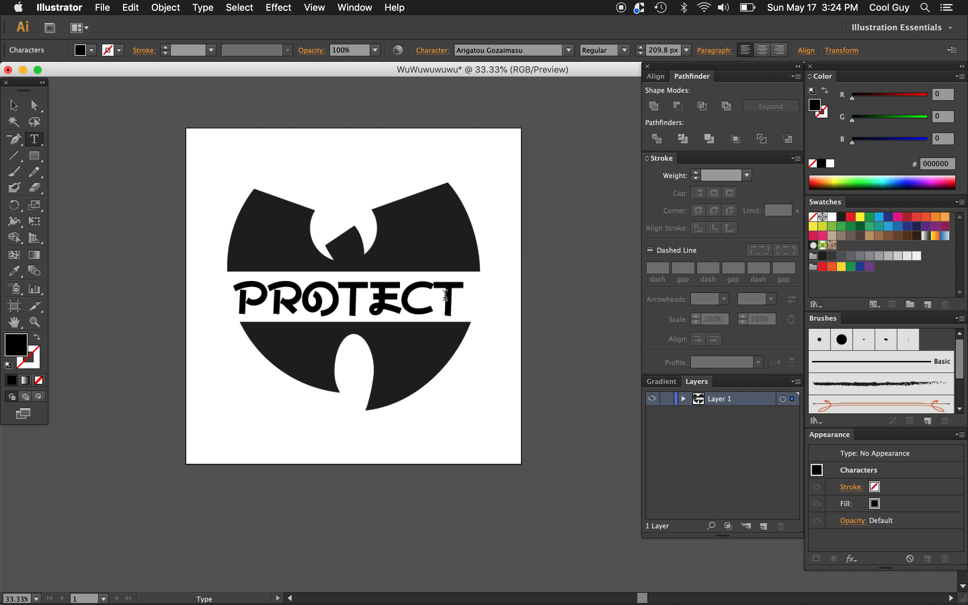
{"action": "key", "text": "Escape"}
{"action": "left_click_drag", "start_coordinate": [463, 274], "coordinate": [472, 273]}
Replace the band text with a person's first name in capitals and deselect it
{"action": "double_click", "coordinate": [433, 285]}
{"action": "key", "text": "super+a"}
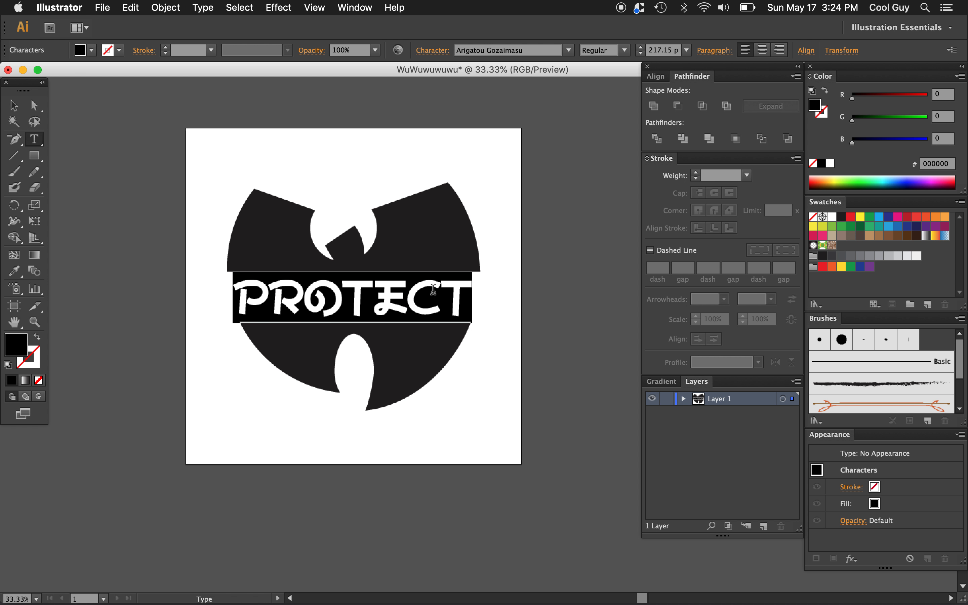
{"action": "type", "text": "MATTHEW"}
{"action": "key", "text": "Escape"}
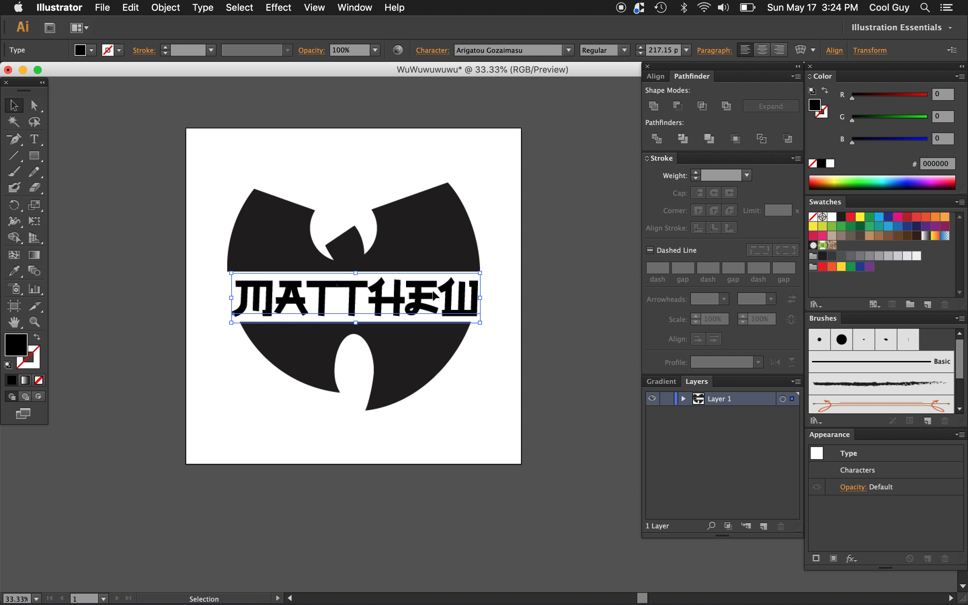
{"action": "left_click", "coordinate": [484, 401]}
{"action": "left_click", "coordinate": [448, 306]}
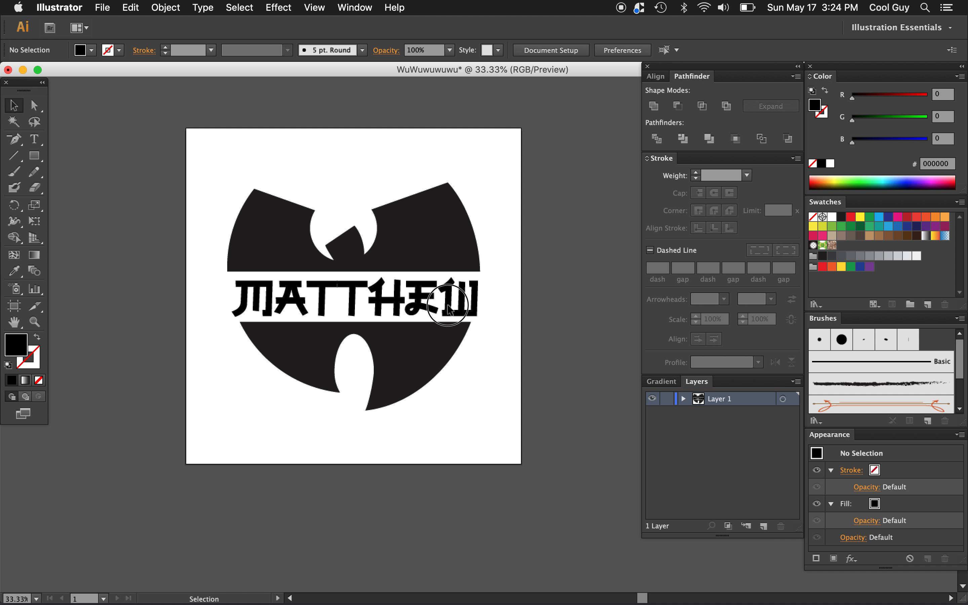
{"action": "left_click", "coordinate": [488, 373]}
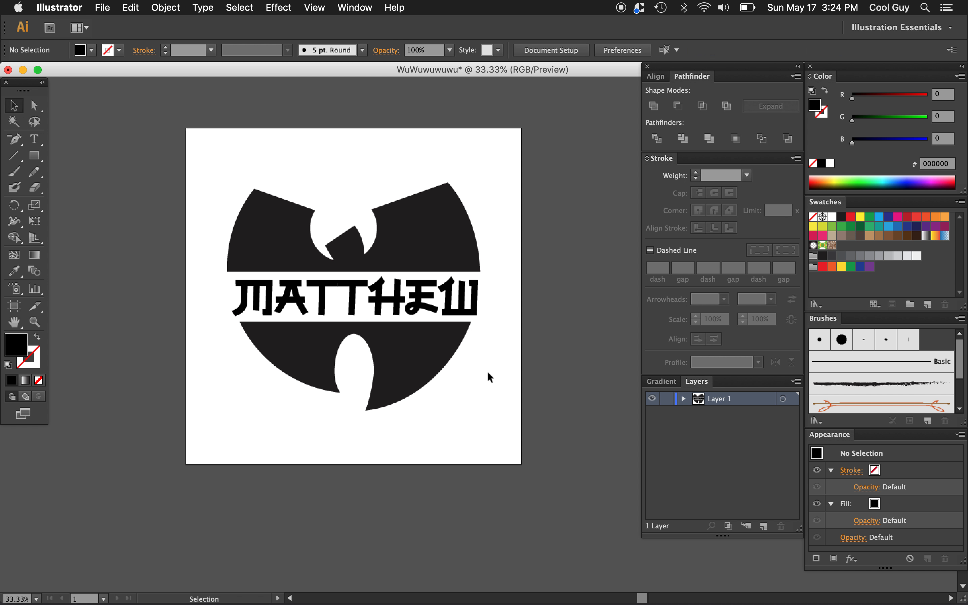